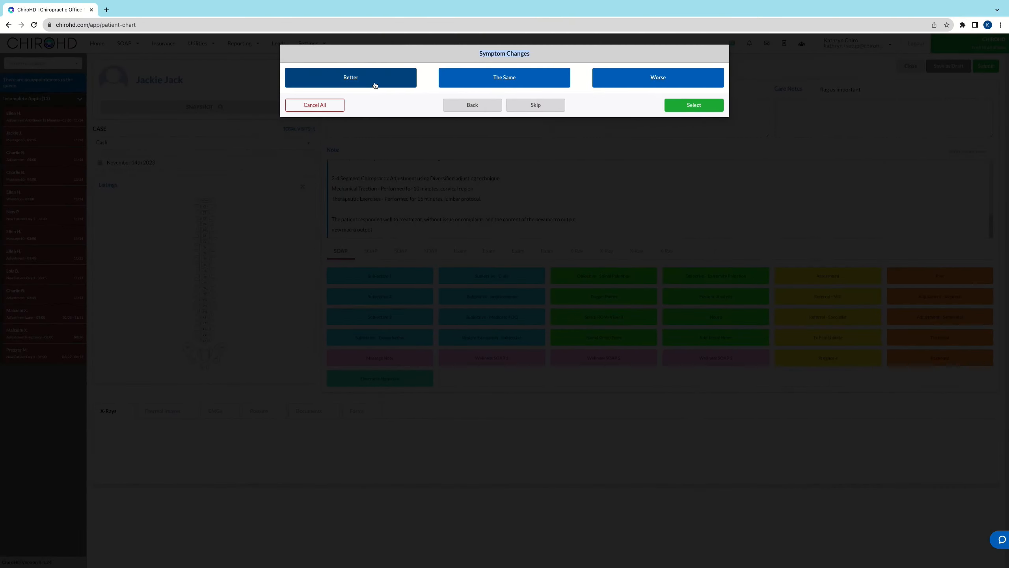
Step: Review the macro types available for the Symptom Changes macro and close its builder without saving
click(375, 85)
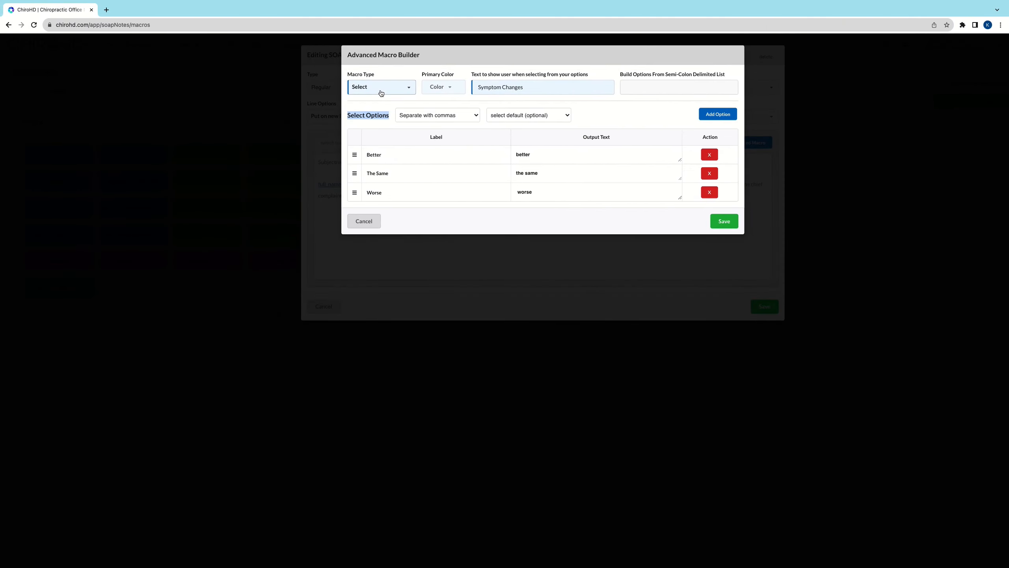
click(380, 92)
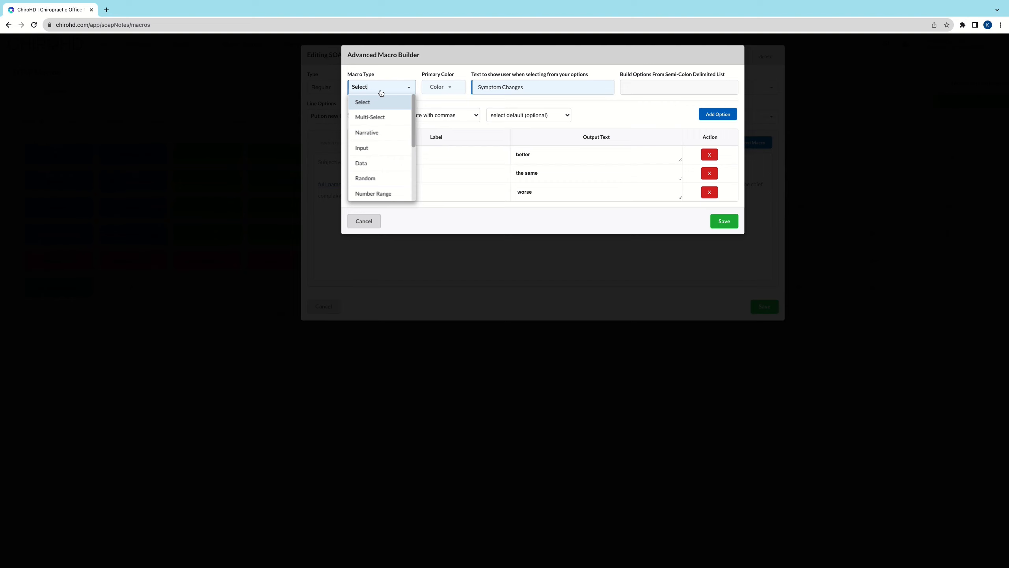
click(363, 221)
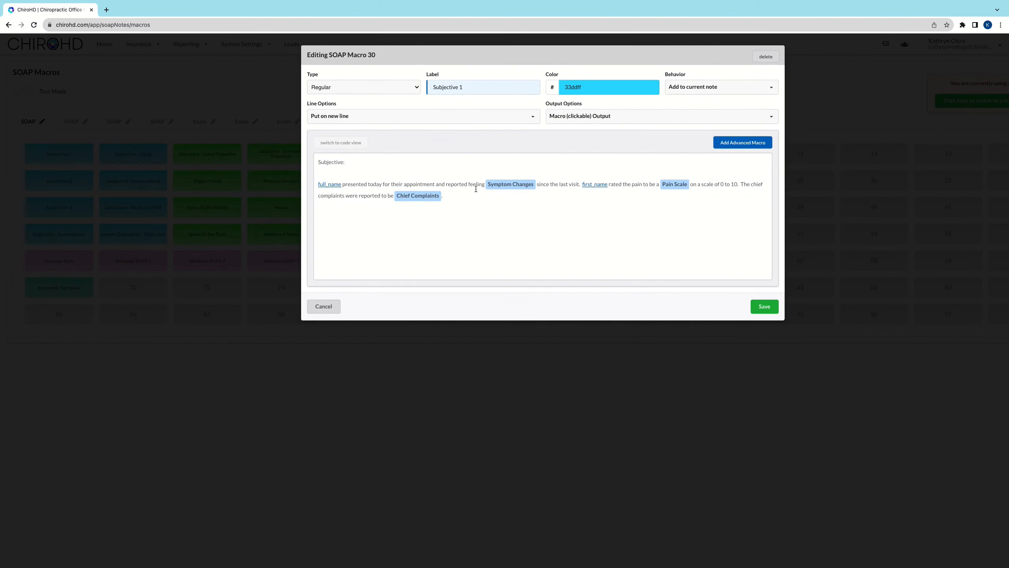
Step: Open the Chief Complaints macro from the Subjective 1 text and review its full list of labels and output texts
click(420, 198)
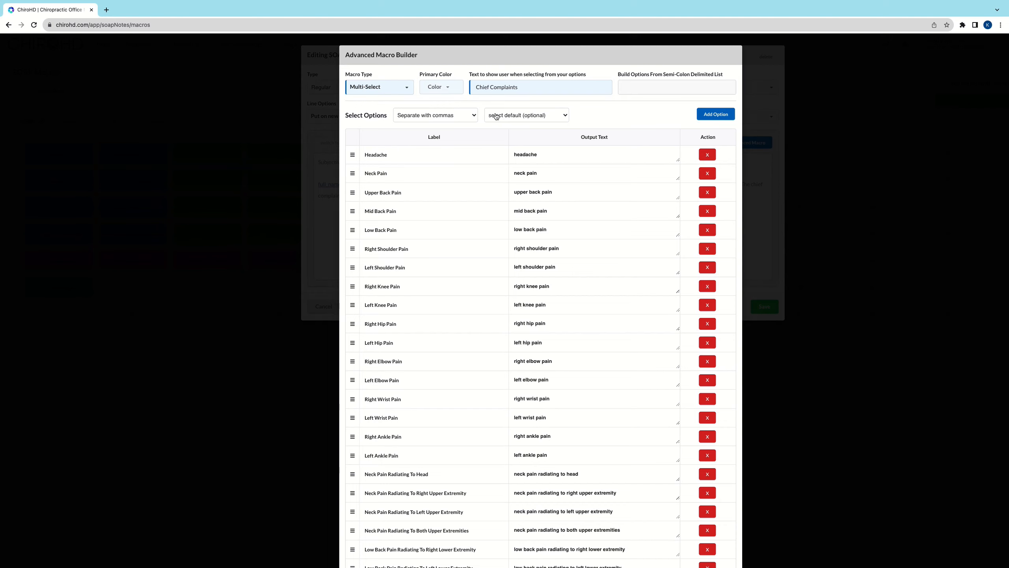
scroll(399, 156, down, 1)
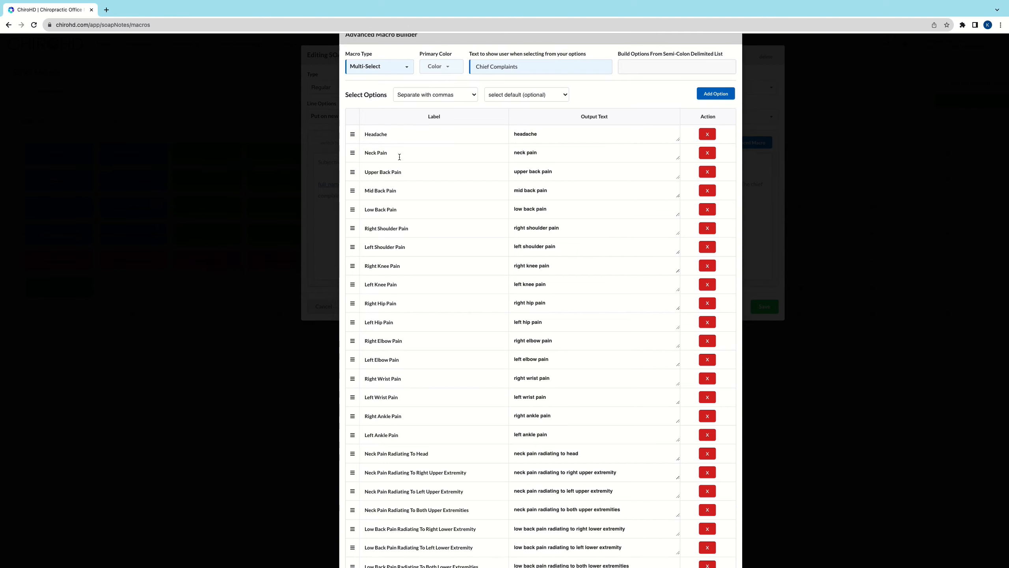
scroll(400, 157, down, 2)
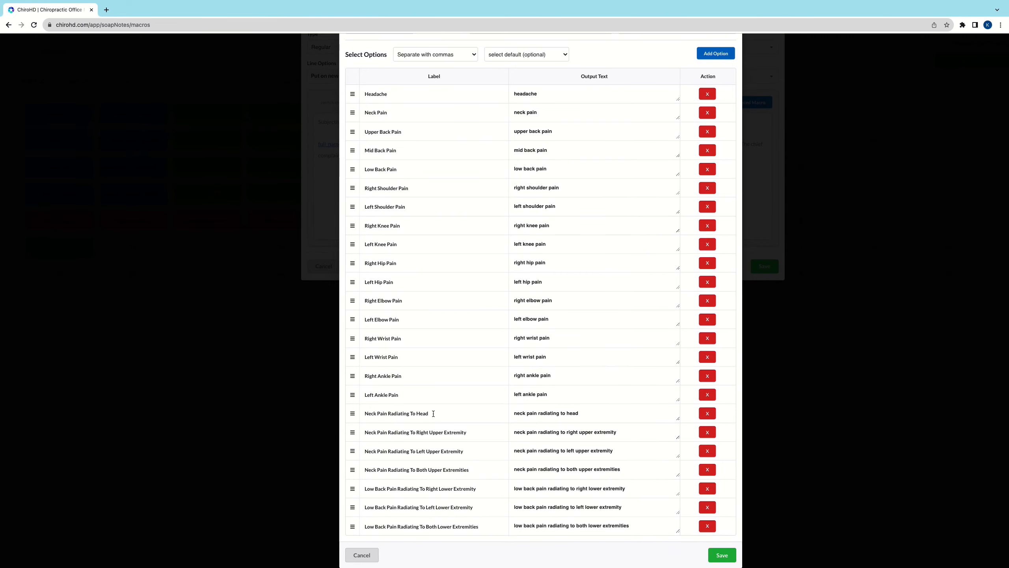
scroll(434, 414, up, 1)
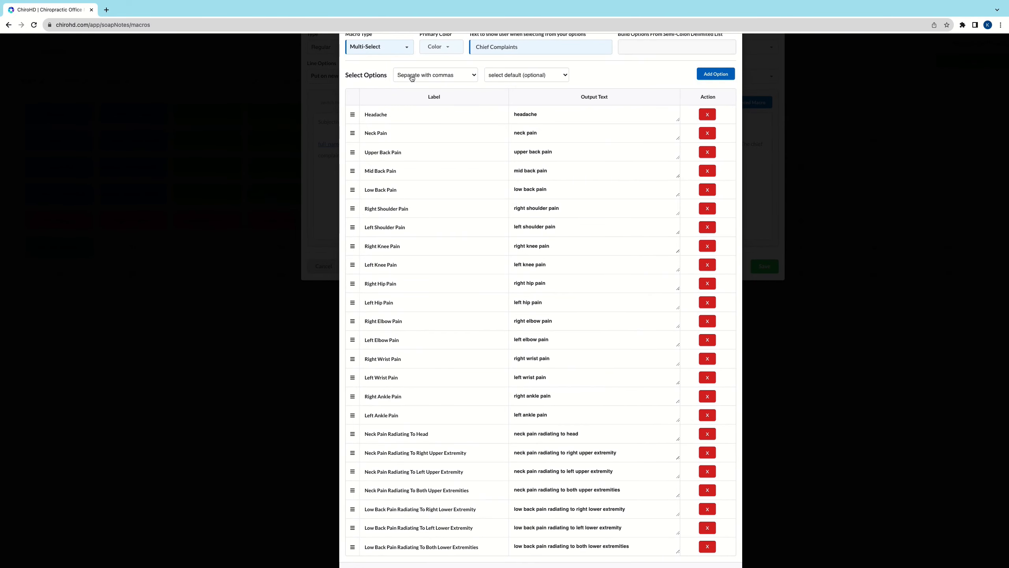
scroll(402, 118, down, 1)
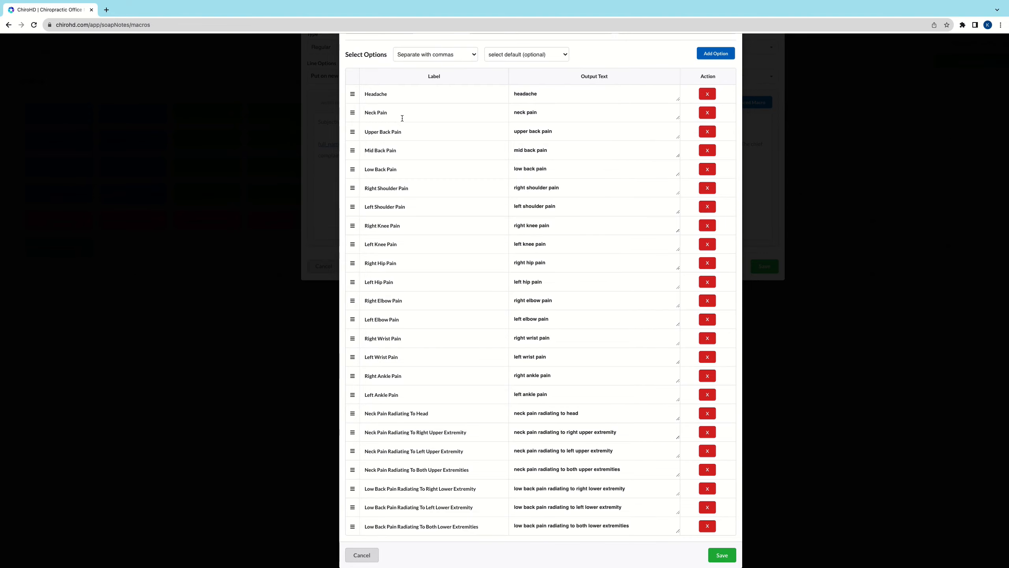
Step: Switch to the patient chart's Chief Complaints prompt and select Headache, Neck Pain, Upper Back Pain and Low Back Pain
key(ctrl+Right)
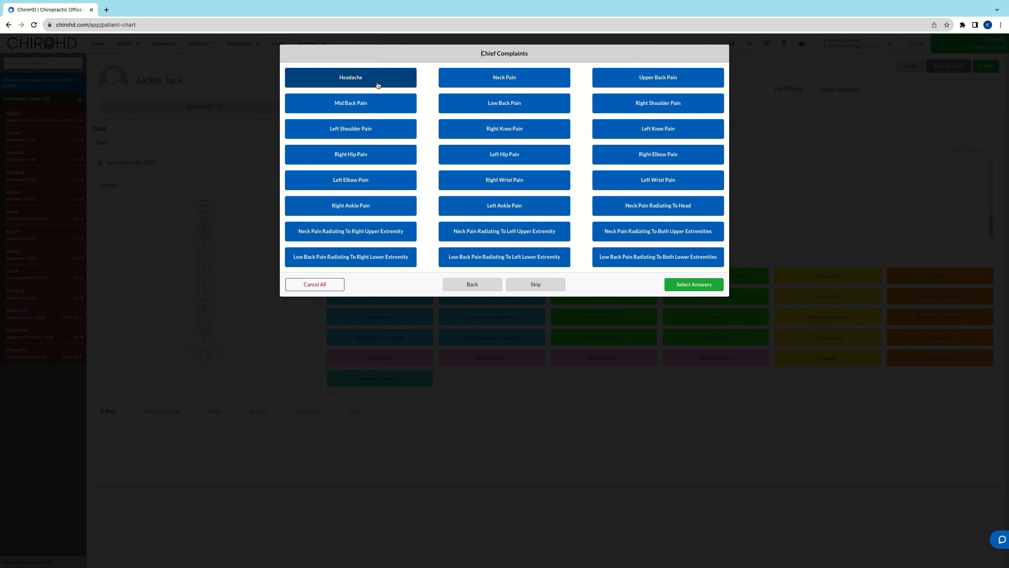
click(378, 85)
click(547, 79)
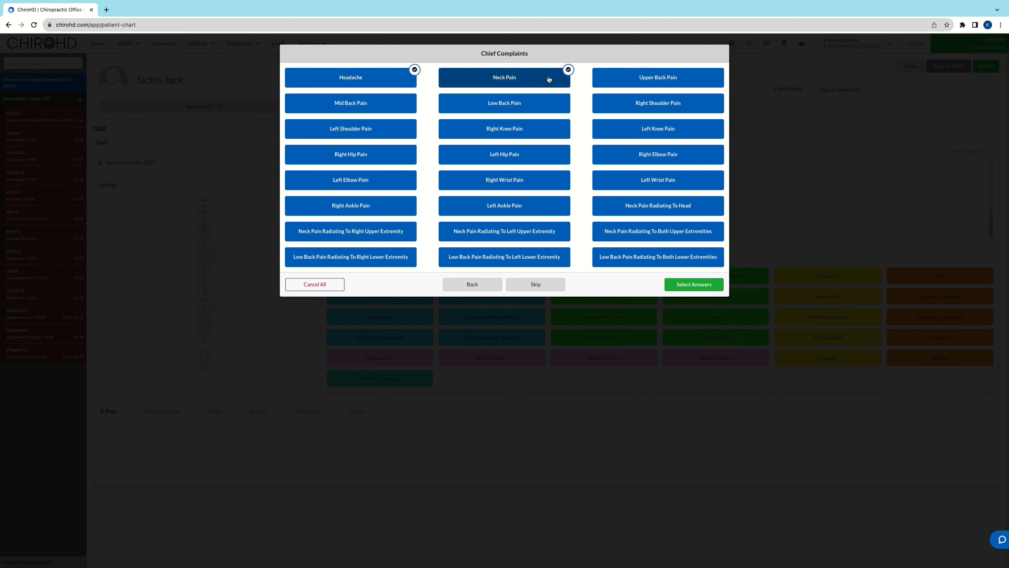
click(644, 80)
click(535, 107)
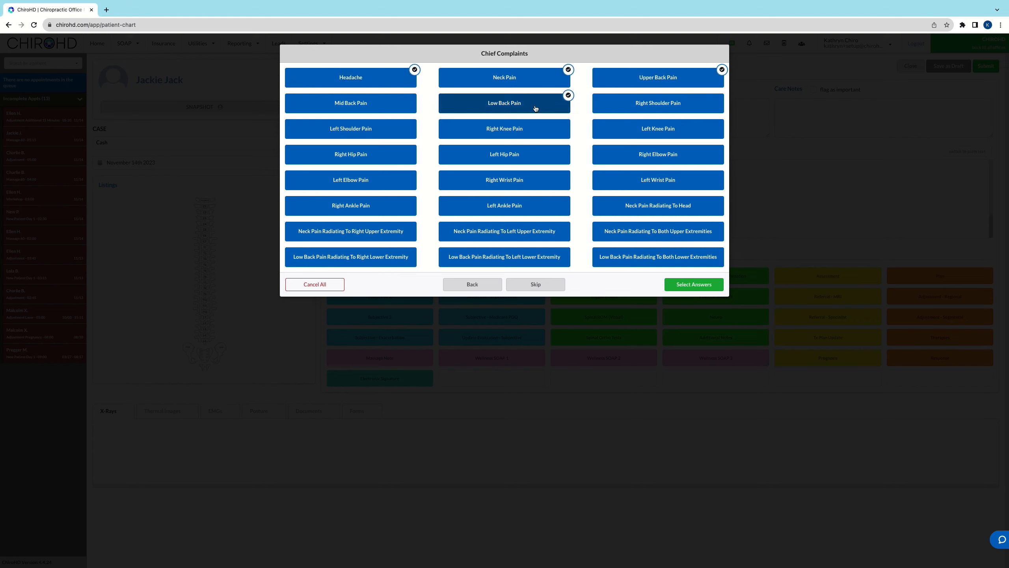
Step: Add Left Hip Pain, Right Hip Pain, Neck Pain Radiating To Head and Low Back Pain Radiating To Both Lower Extremities, and submit the chief complaints
click(532, 153)
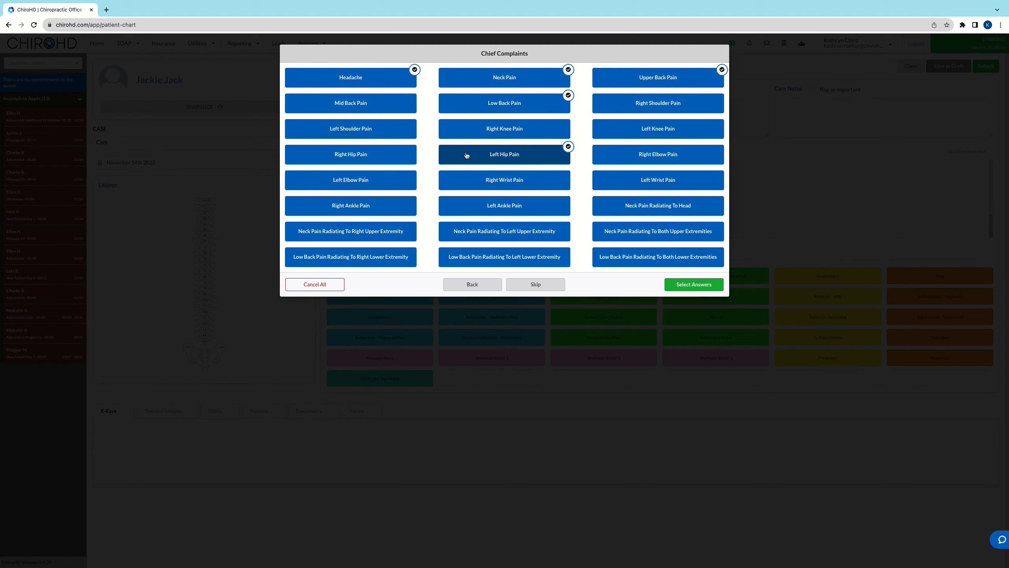
click(394, 156)
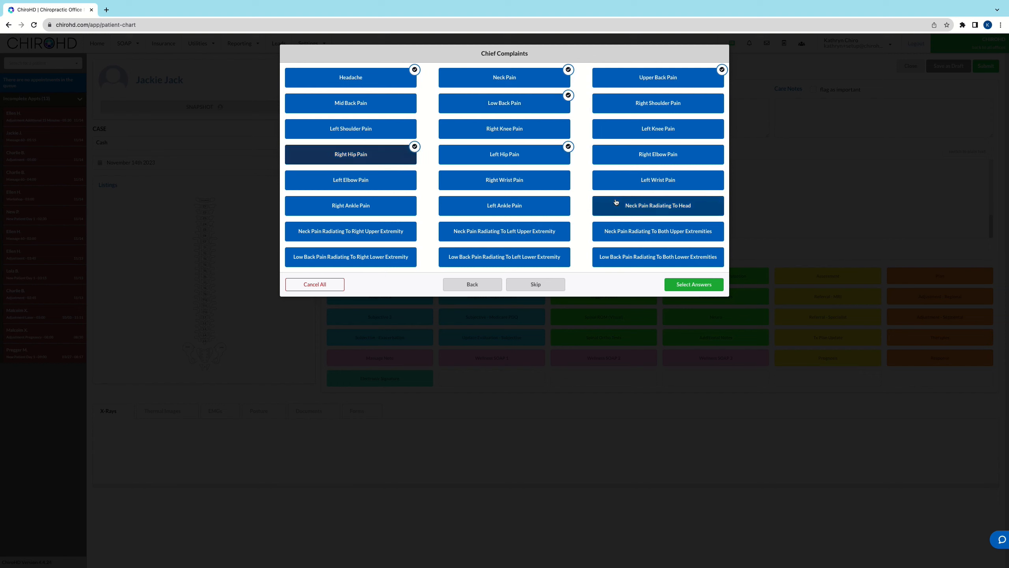
click(633, 207)
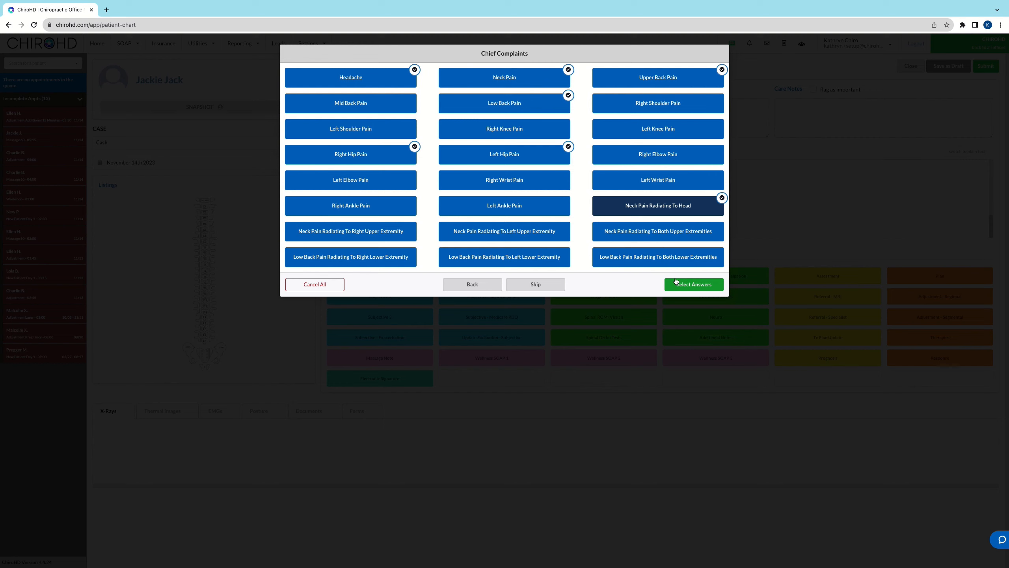
click(651, 263)
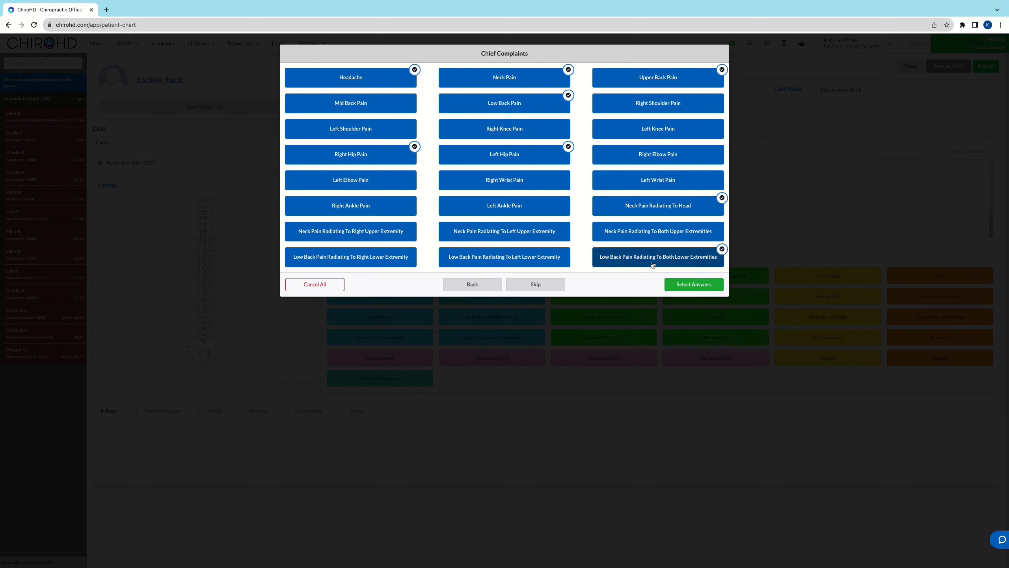
click(692, 285)
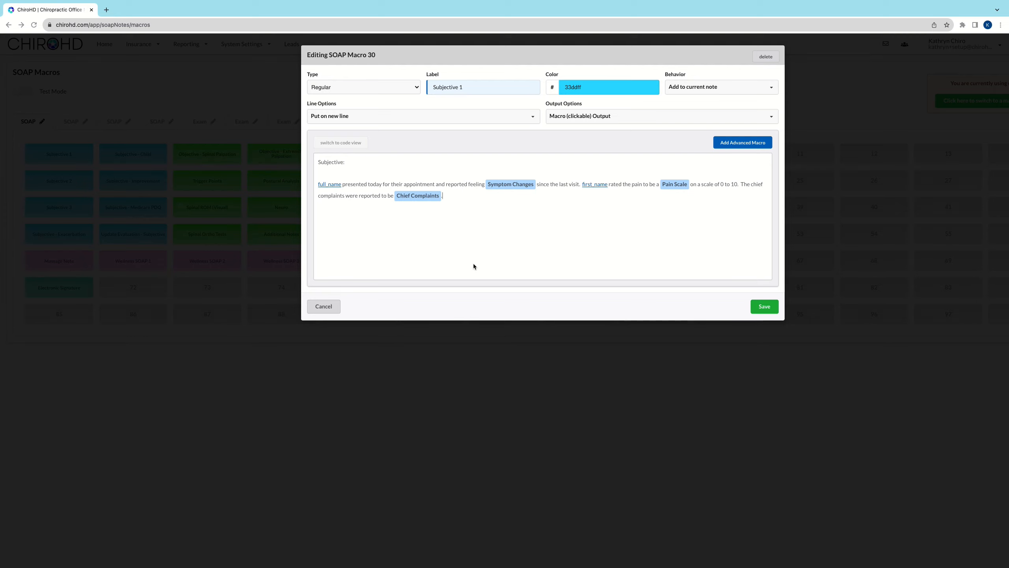
Step: Start a new advanced macro of type Select in Subjective 1 with the user-facing text "Example"
click(739, 142)
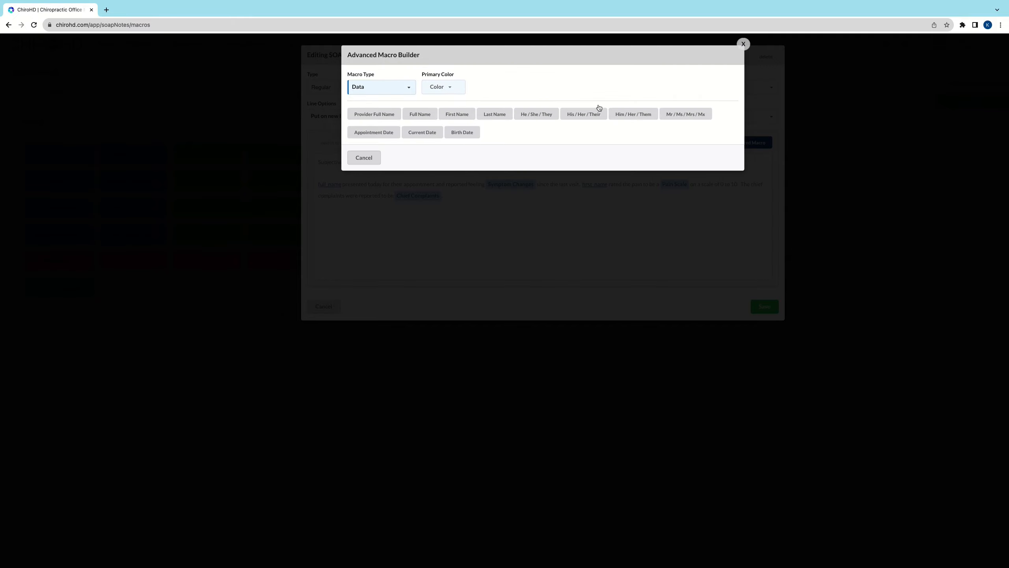
click(384, 88)
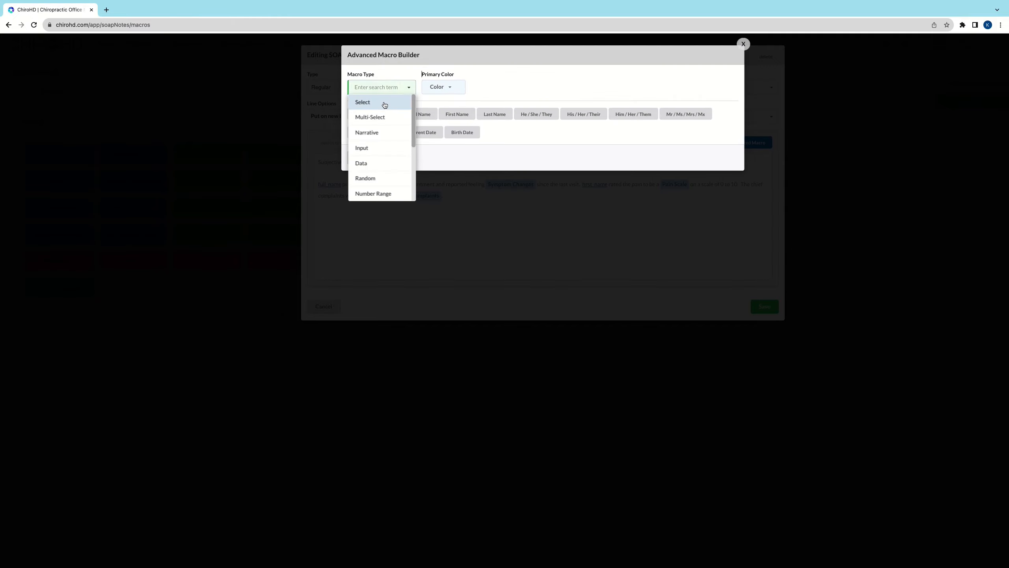
click(384, 105)
click(506, 88)
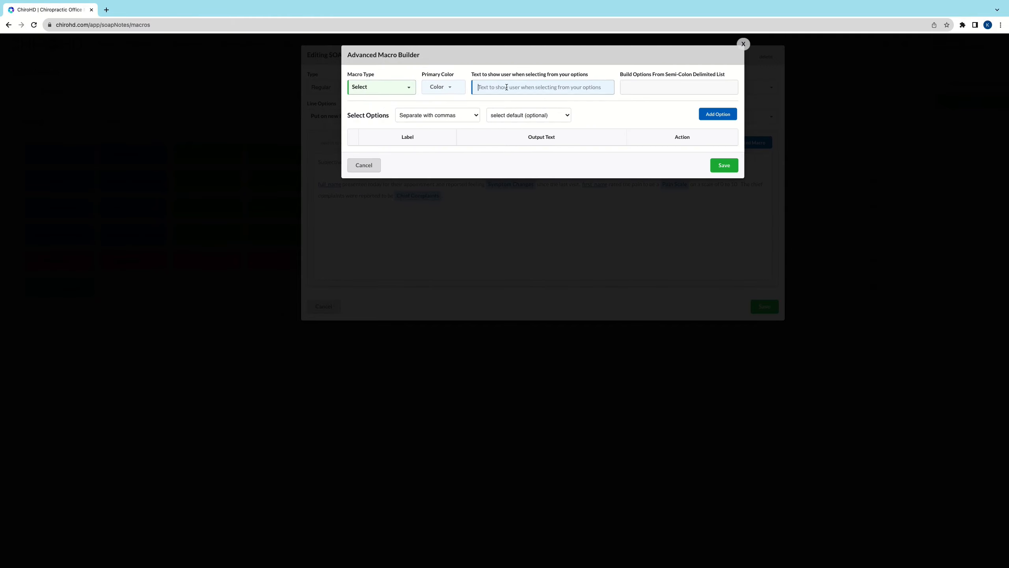
text(Example)
Step: Copy the semicolon-separated list 1 to 10 from the Google Docs document and build the Example macro's options from it
key(super+grave)
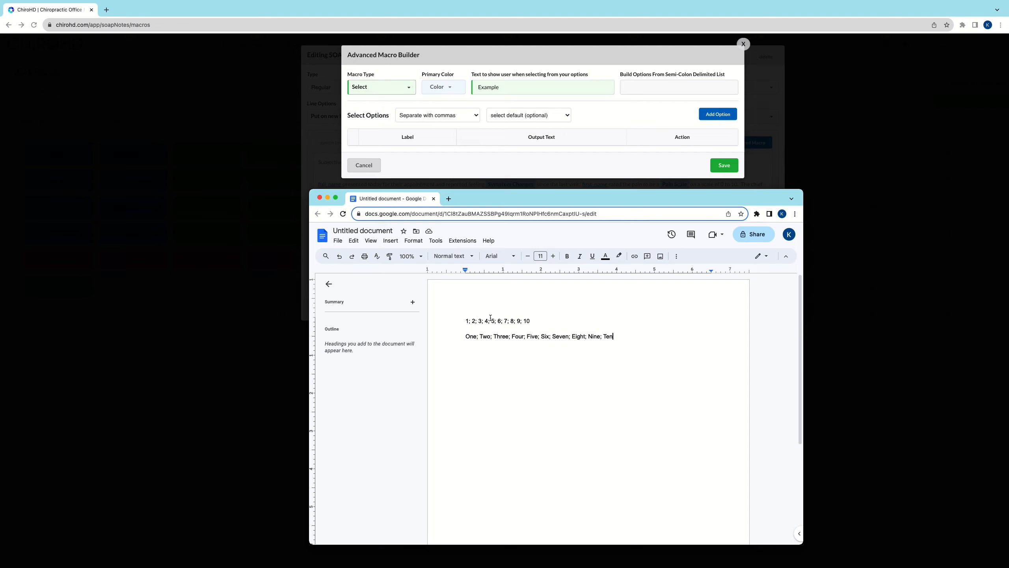
drag(548, 317, 448, 319)
key(ctrl+c)
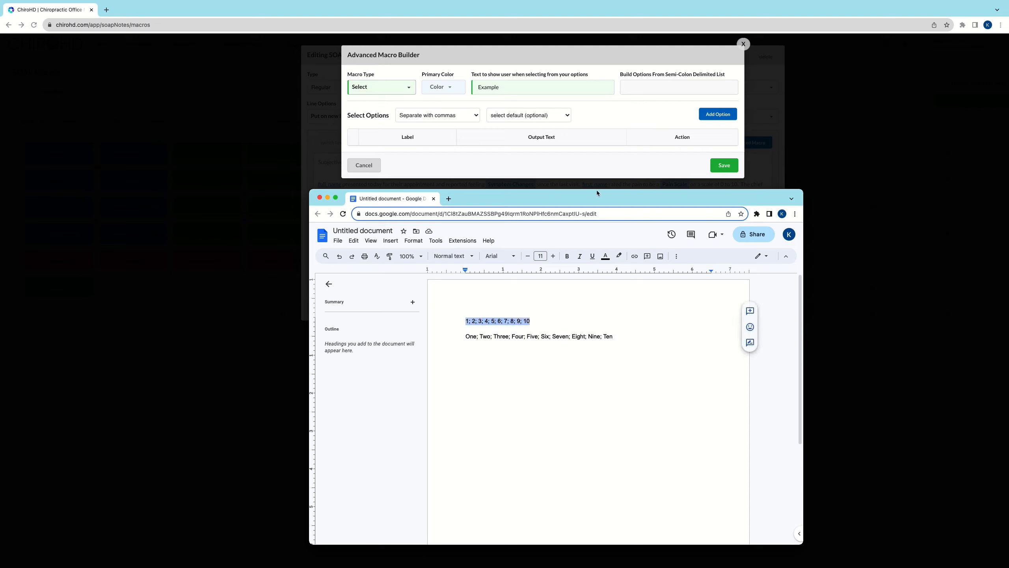
drag(598, 194, 118, 172)
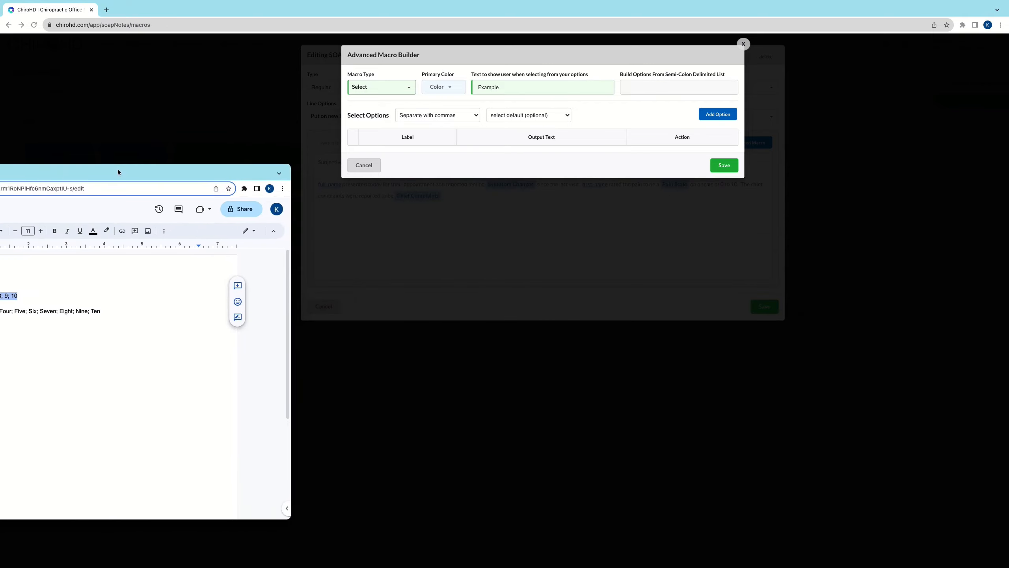
click(663, 87)
key(ctrl+v)
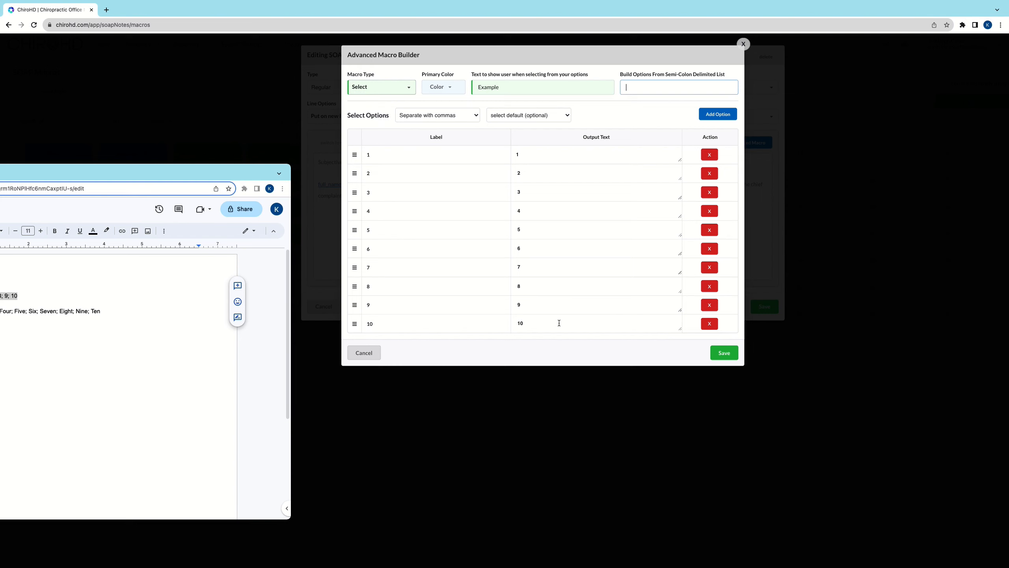
Step: Copy the semicolon-separated list One to Ten from the Google Docs document and add it to the Example macro's options
drag(225, 173, 645, 97)
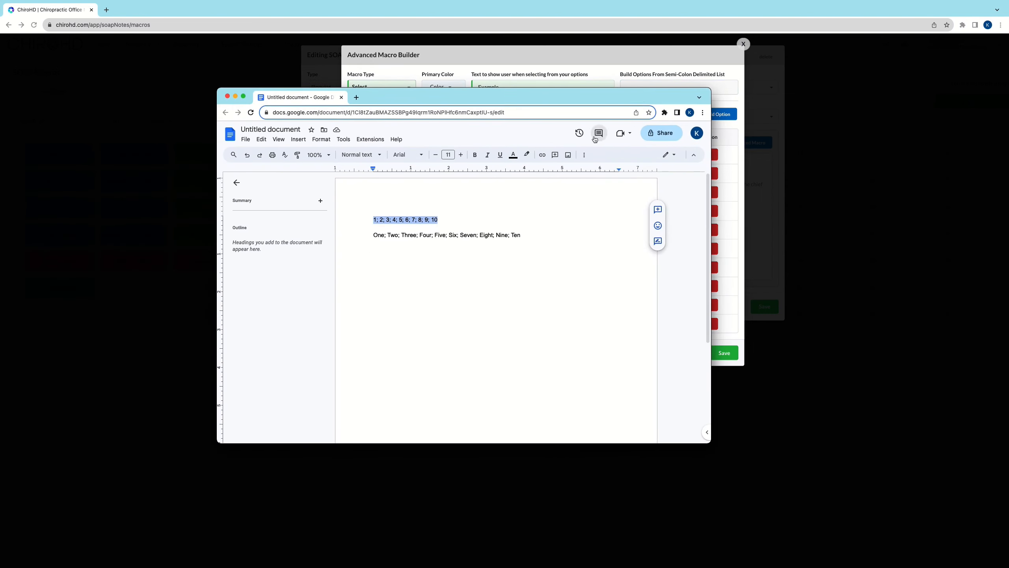
click(463, 264)
drag(373, 238, 569, 239)
key(super+c)
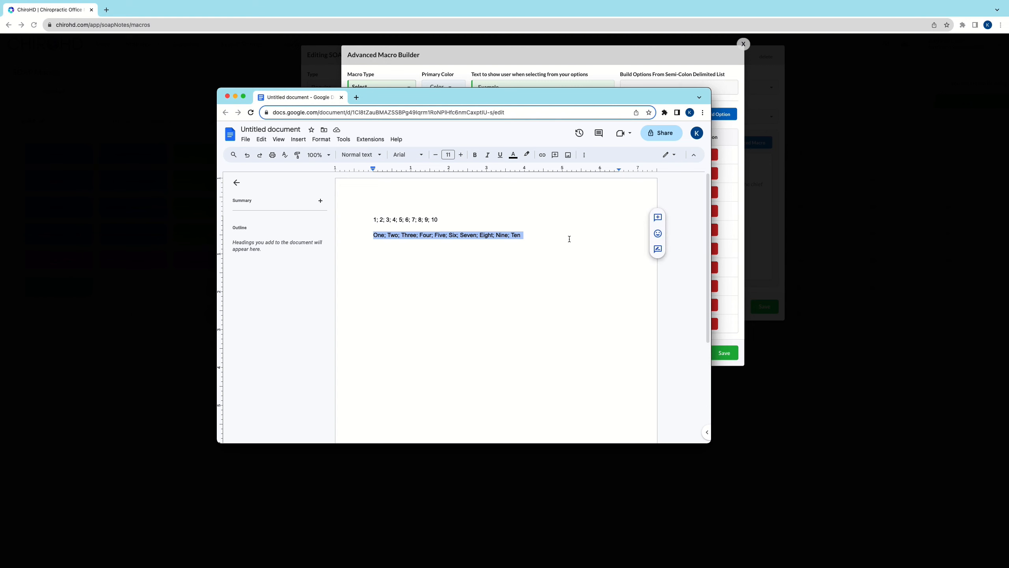
click(680, 67)
drag(674, 90, 258, 250)
click(699, 89)
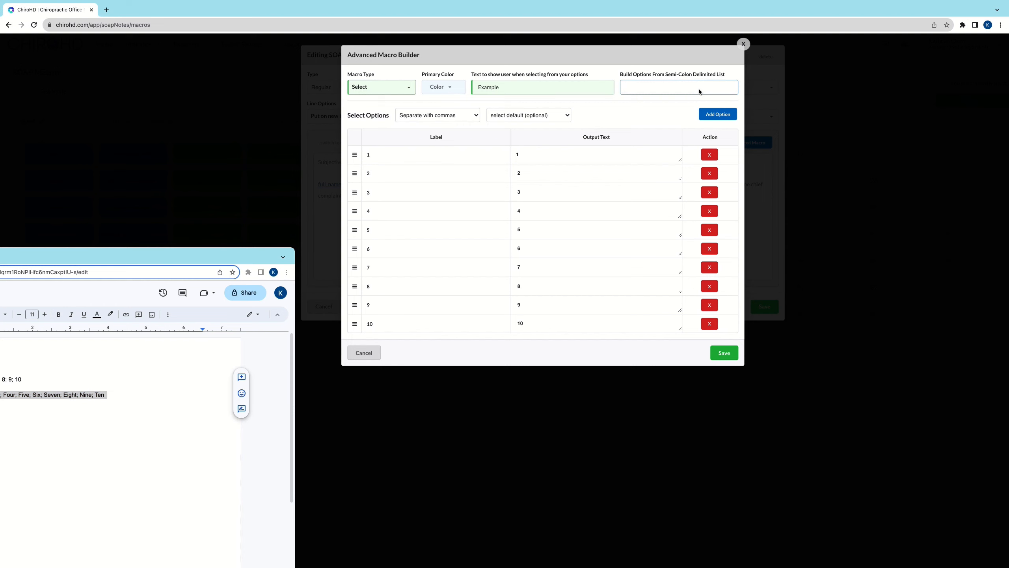
key(super+v)
scroll(608, 362, down, 2)
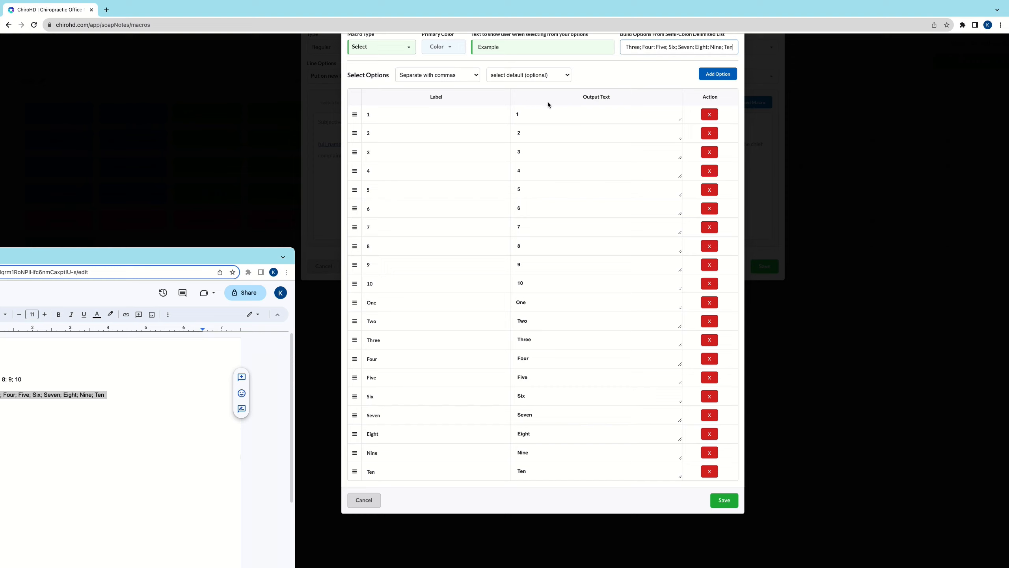
Step: Set the output text of option 1 to "The patient stated that their pain was a 1." and enlarge its text box
click(550, 114)
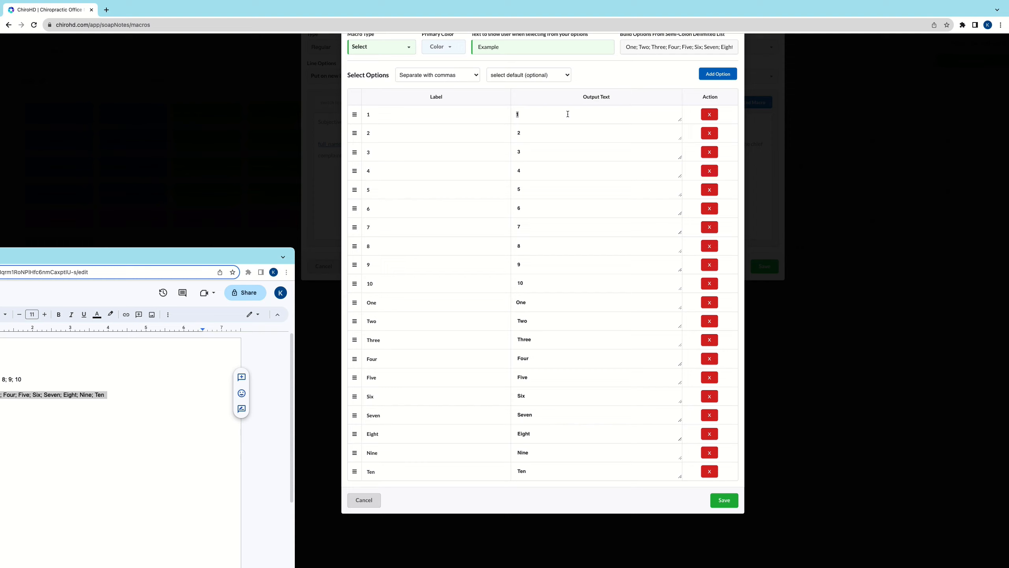
text(The patient stated that their pain was a 1.)
drag(680, 120, 651, 124)
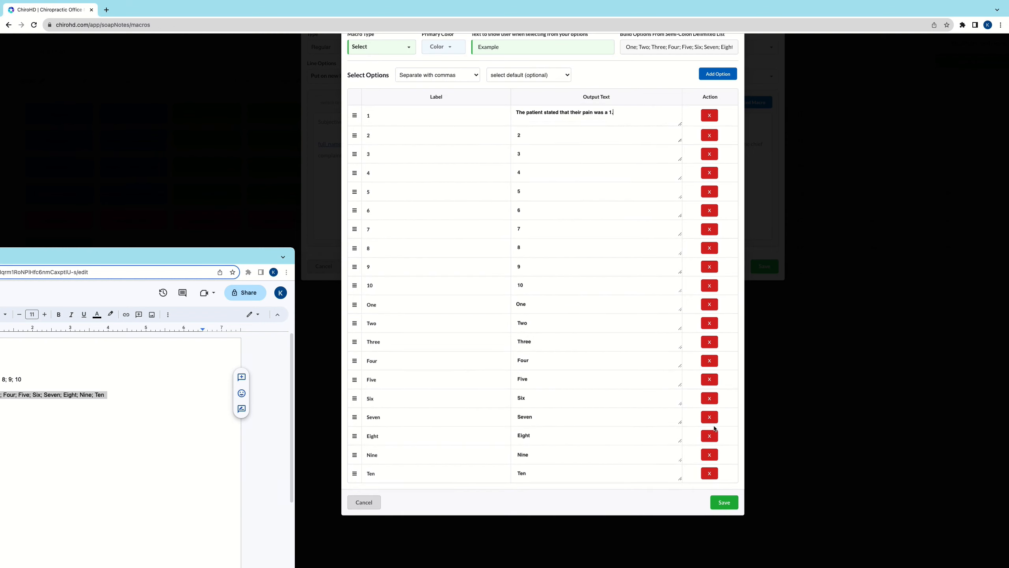
Step: Delete the spelled-out options One through Ten from the Example macro's option list
click(709, 304)
click(709, 305)
click(709, 305)
click(709, 304)
click(709, 304)
click(709, 304)
click(709, 304)
click(709, 304)
click(709, 304)
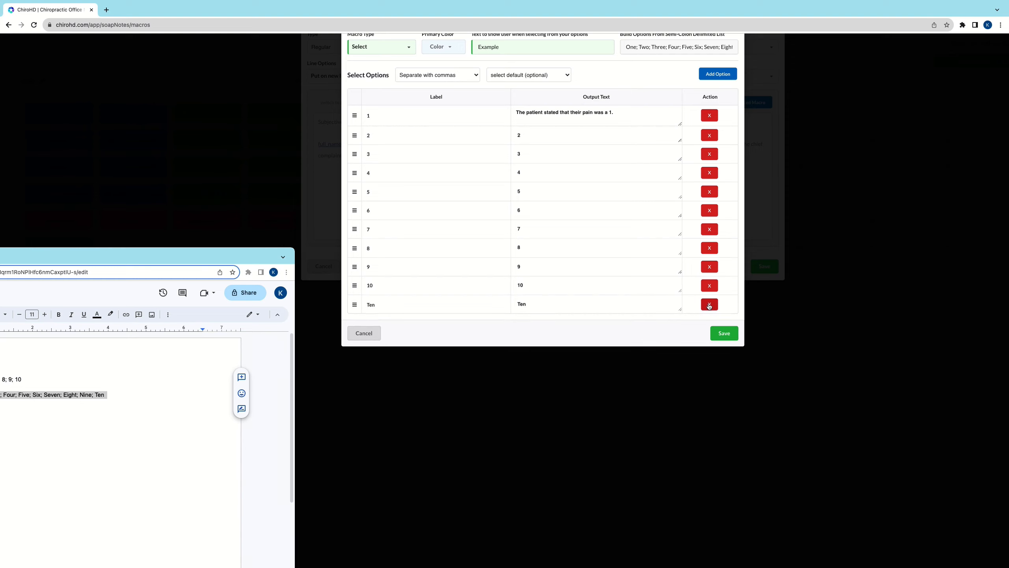
click(709, 304)
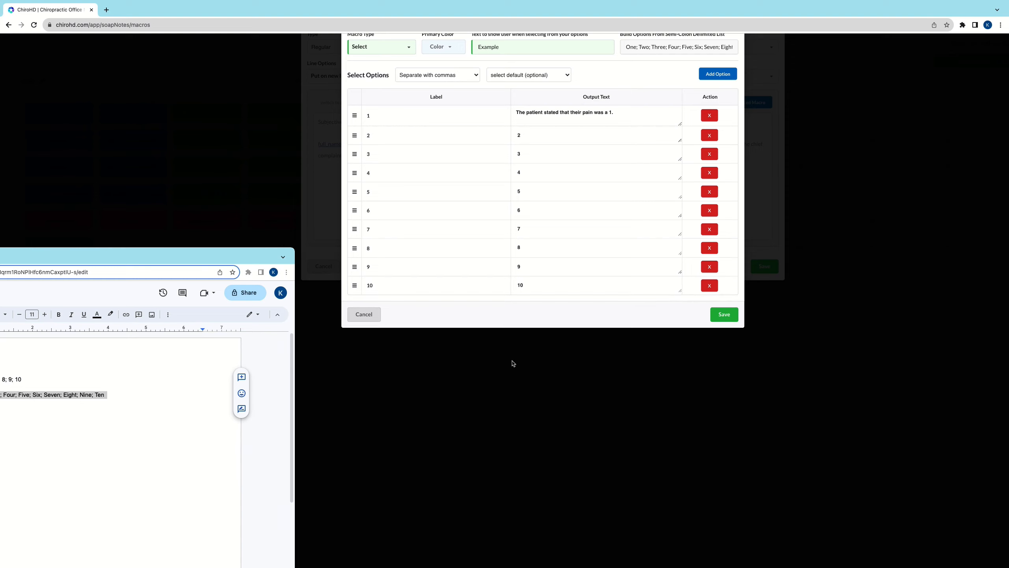
mouse_move(352, 292)
mouse_down()
mouse_move(341, 175)
mouse_move(354, 266)
mouse_move(369, 285)
mouse_up()
scroll(577, 40, up, 1)
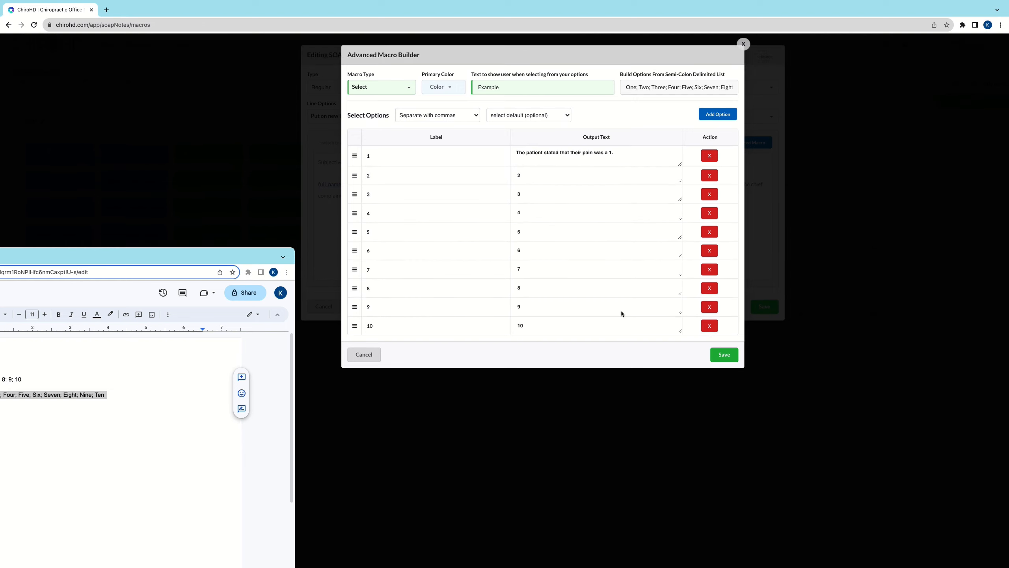
Step: Close the Google Docs window and cancel both the Example macro and the editing of SOAP Macro 30
drag(233, 257, 730, 166)
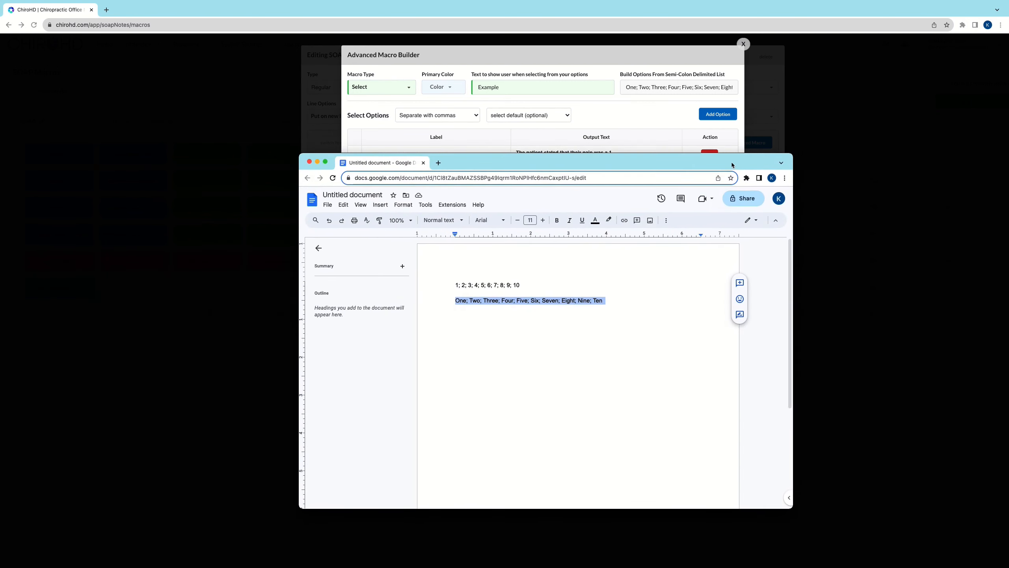
click(309, 162)
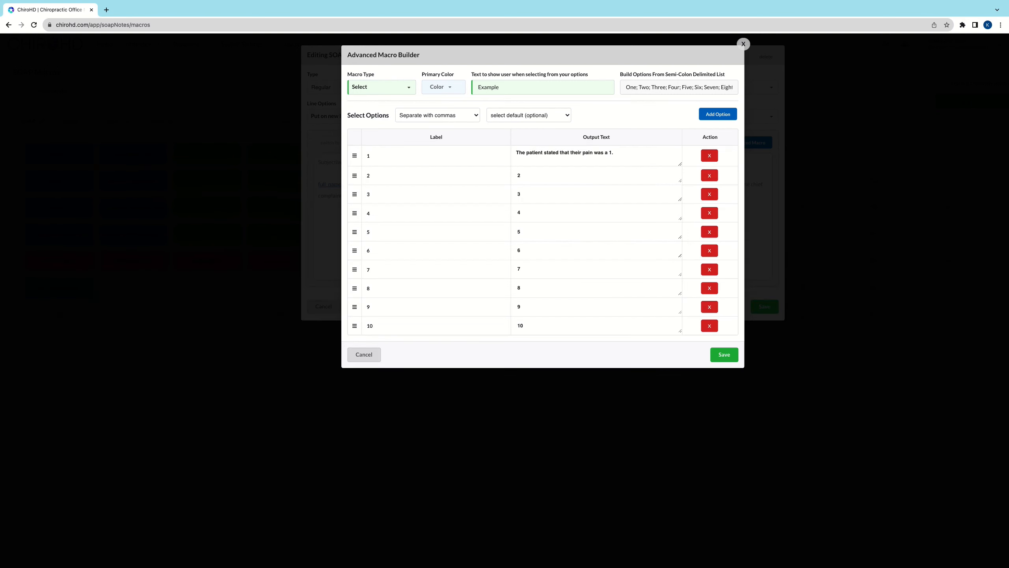
click(370, 353)
click(323, 309)
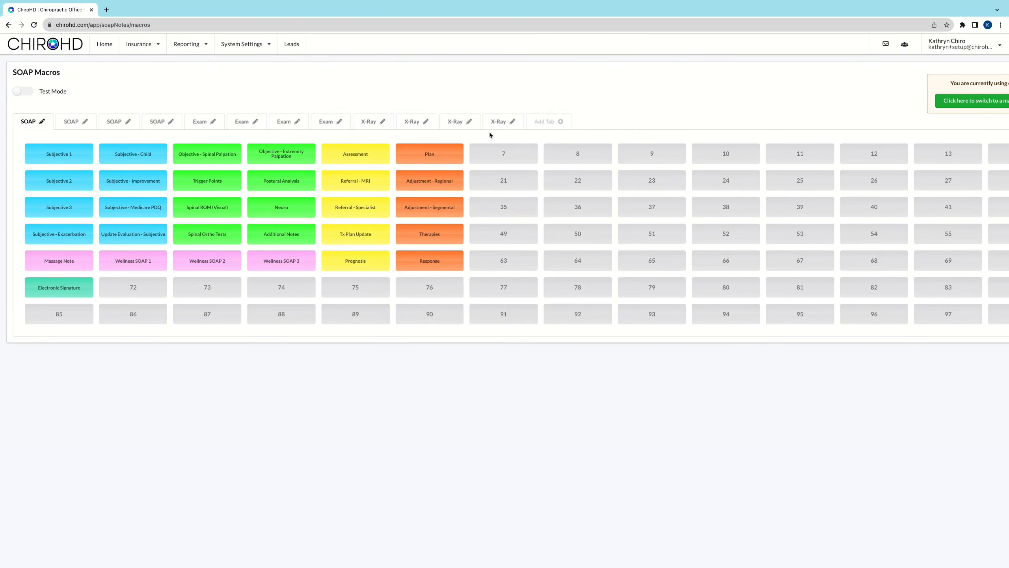
Step: Create a new SOAP macro in empty slot 7 and label it Narrative
click(509, 154)
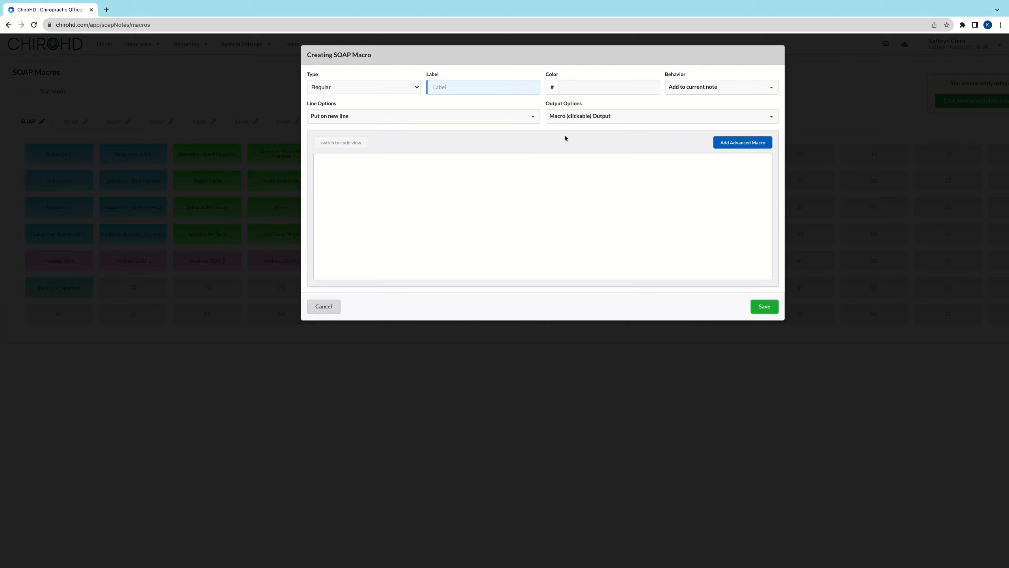
text(Narrative)
Step: Add a Narrative advanced macro with the prompt text "What happened?" and save the SOAP macro
click(746, 144)
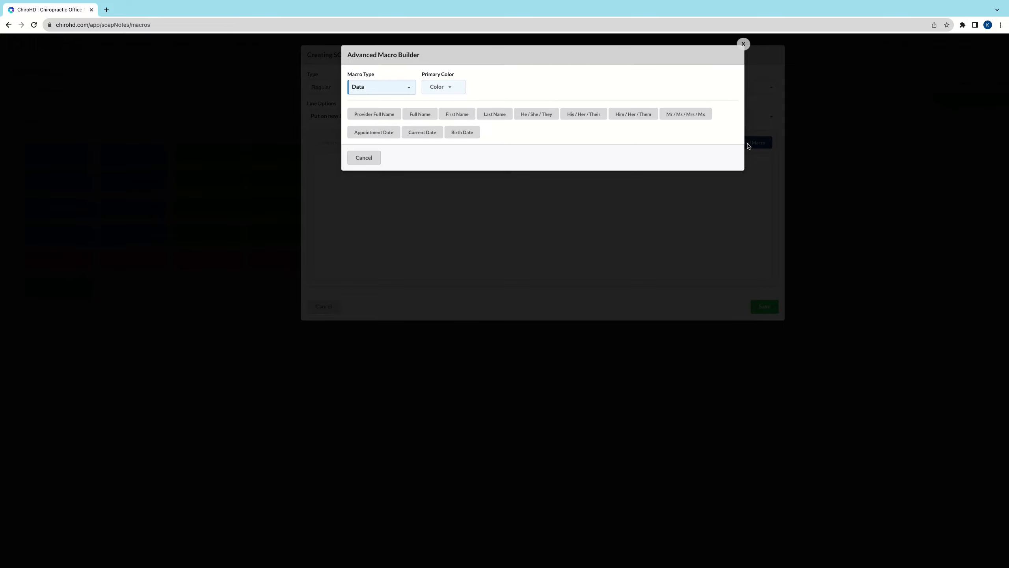
click(404, 93)
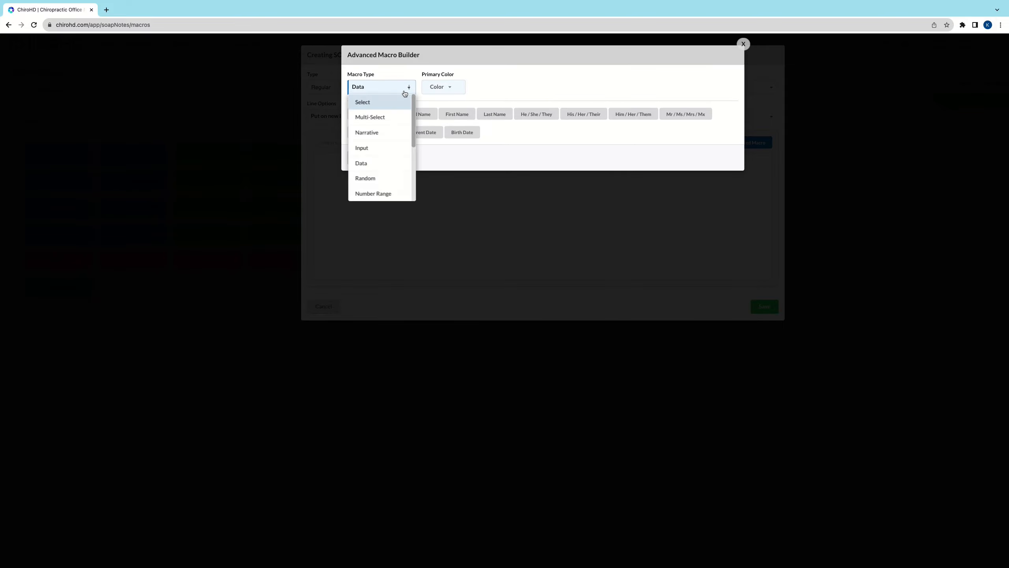
click(386, 138)
click(536, 90)
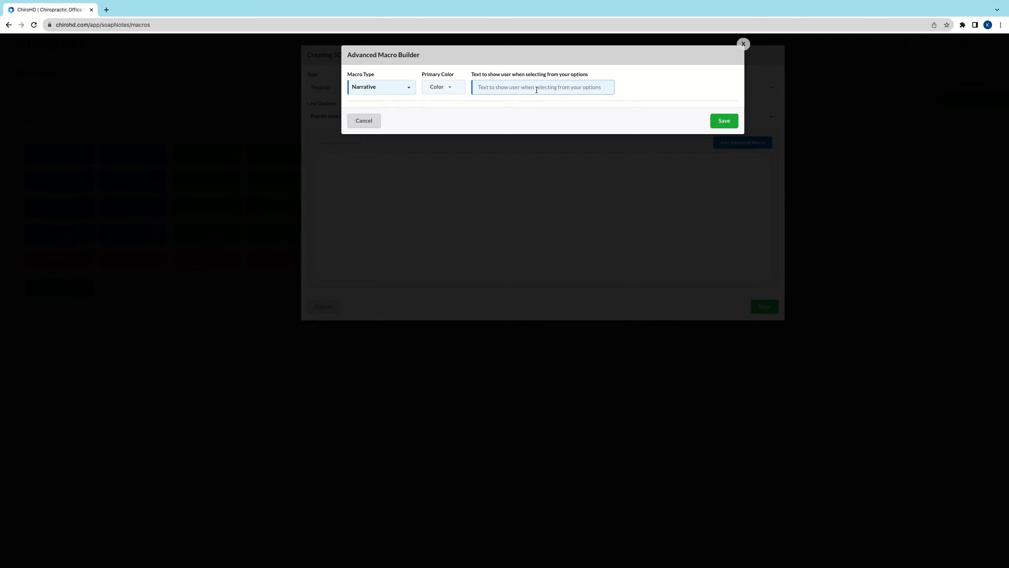
text(What happened?)
click(724, 121)
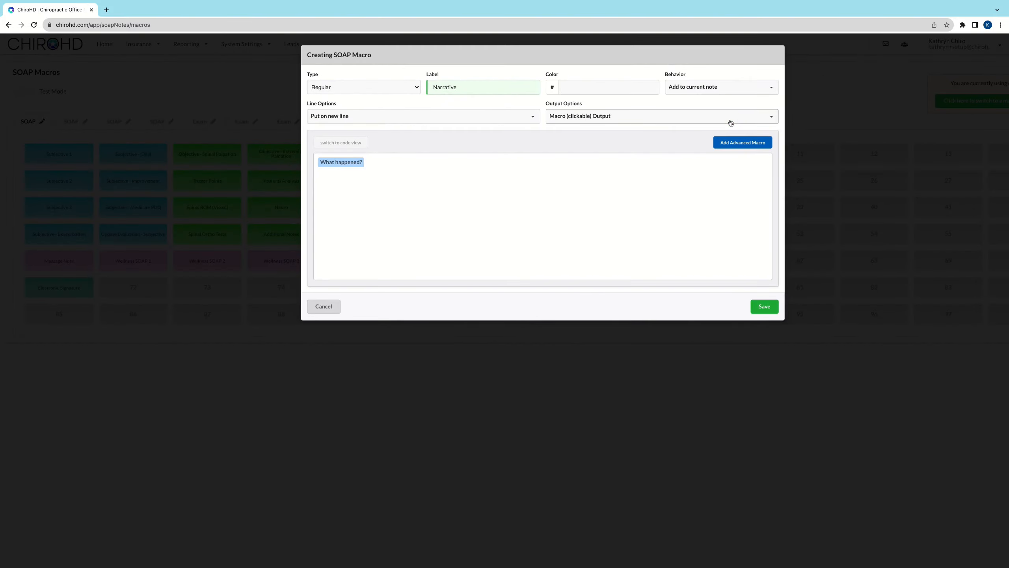
click(764, 307)
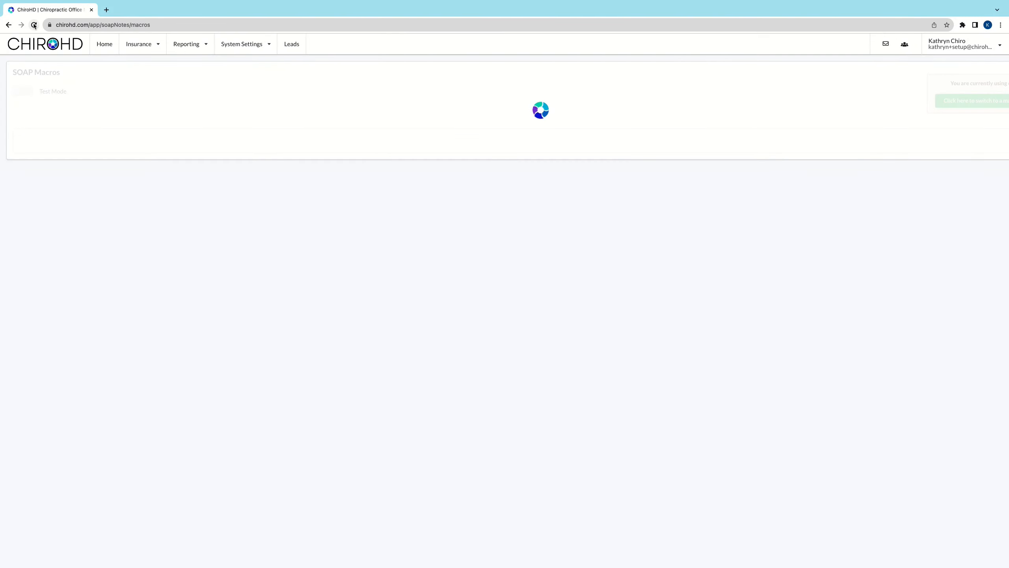
Step: Reload the macros page and the patient chart, and run the Narrative macro in an incomplete appointment's note
click(34, 25)
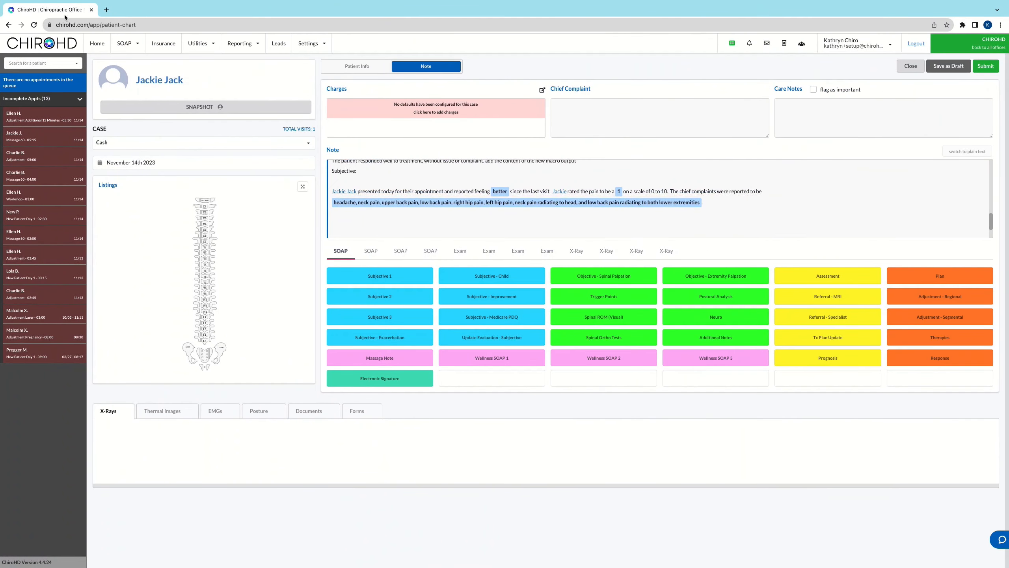
click(34, 24)
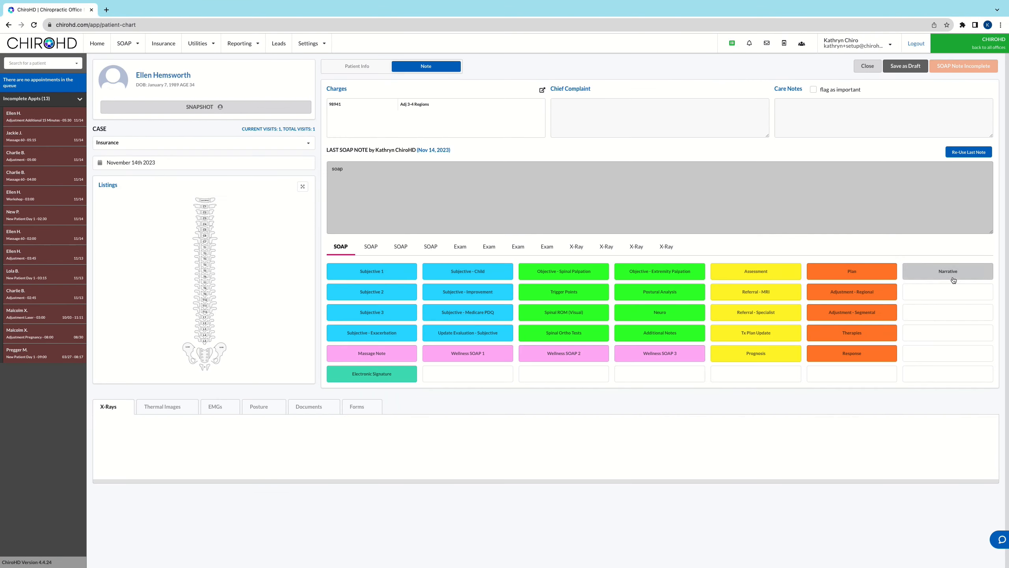
click(953, 274)
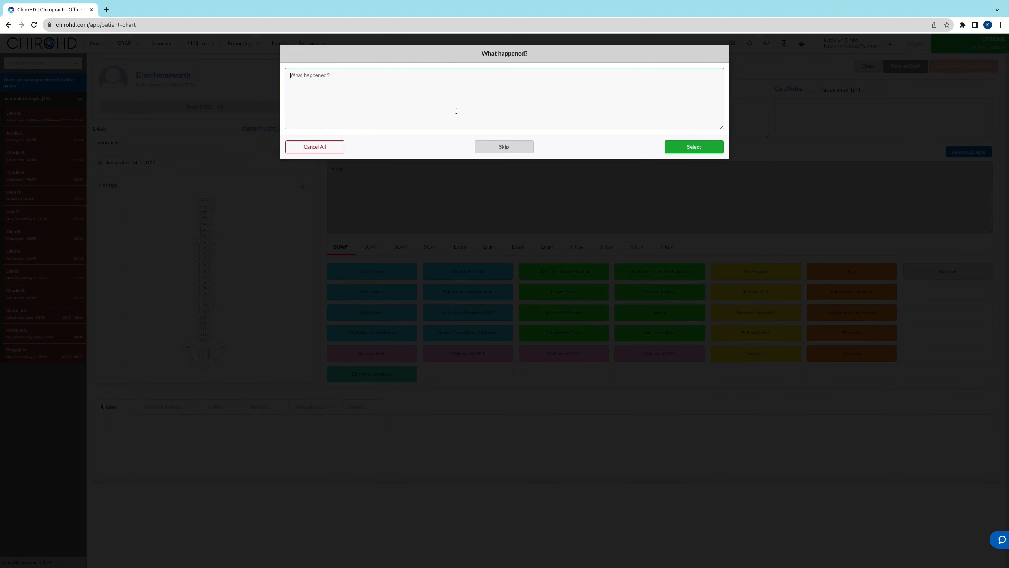
Step: Fill in the "What happened?" prompt with a sentence starting "this provides an opportunity to type in a large body of"
text(this provides an opportunity to type in a large body of te)
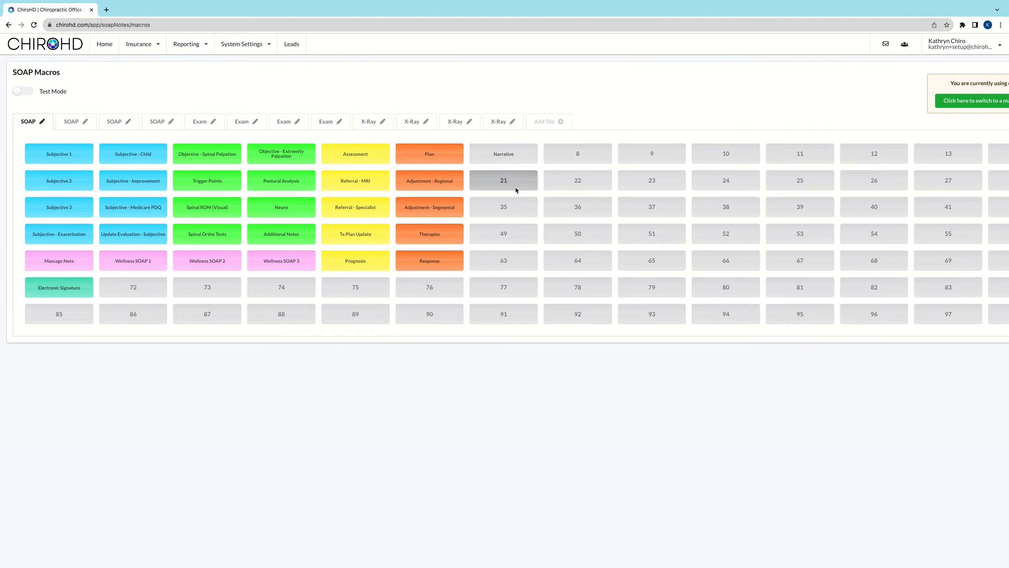
Step: Start a new SOAP macro in slot 21 and add an Input advanced macro with the prompt "How many times did it happen?"
click(516, 189)
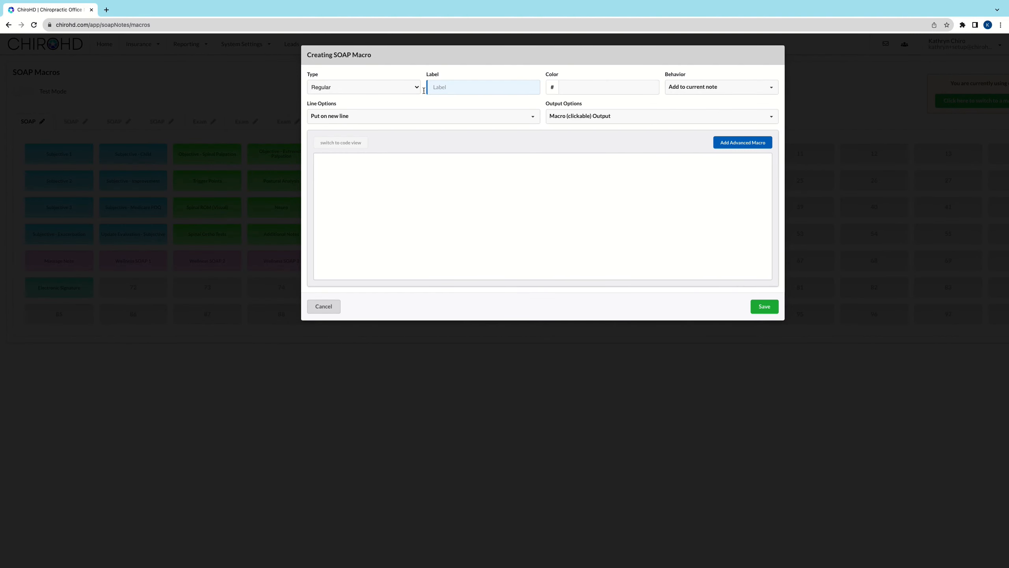
click(740, 147)
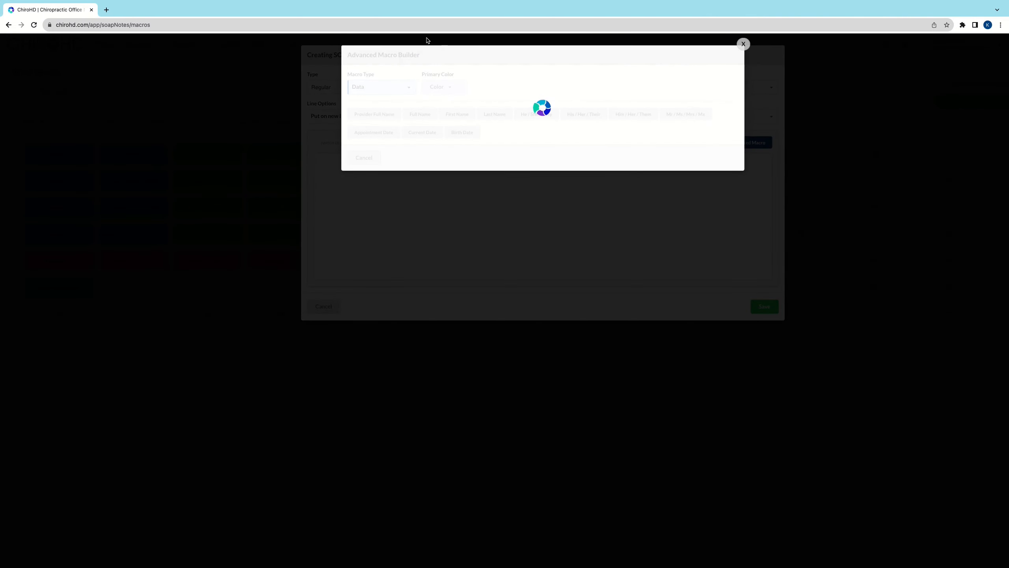
click(382, 86)
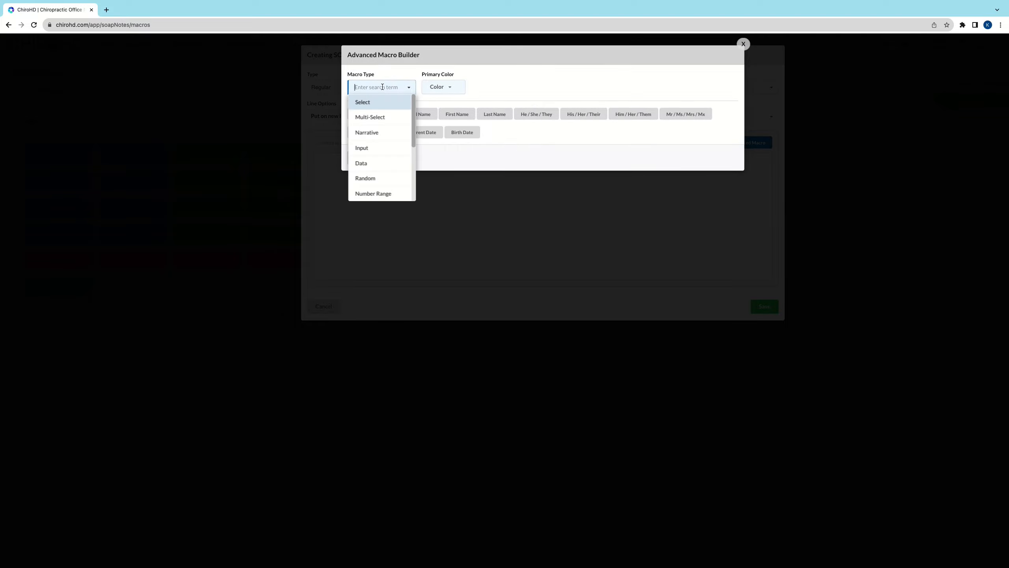
click(382, 149)
click(524, 88)
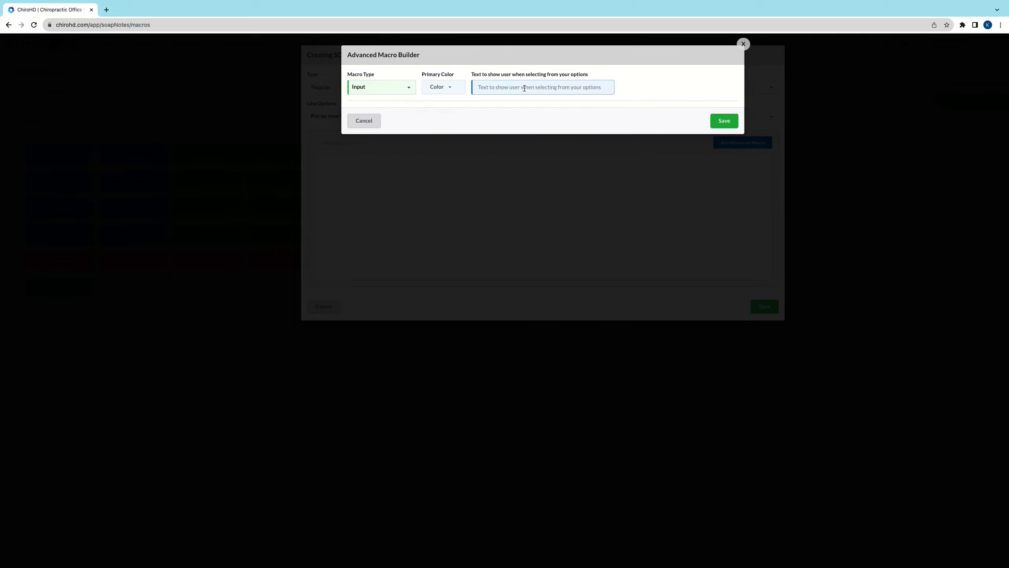
text(How many times did it happen?)
click(724, 120)
Step: Label the new SOAP macro Input and save it
text(Inpit)
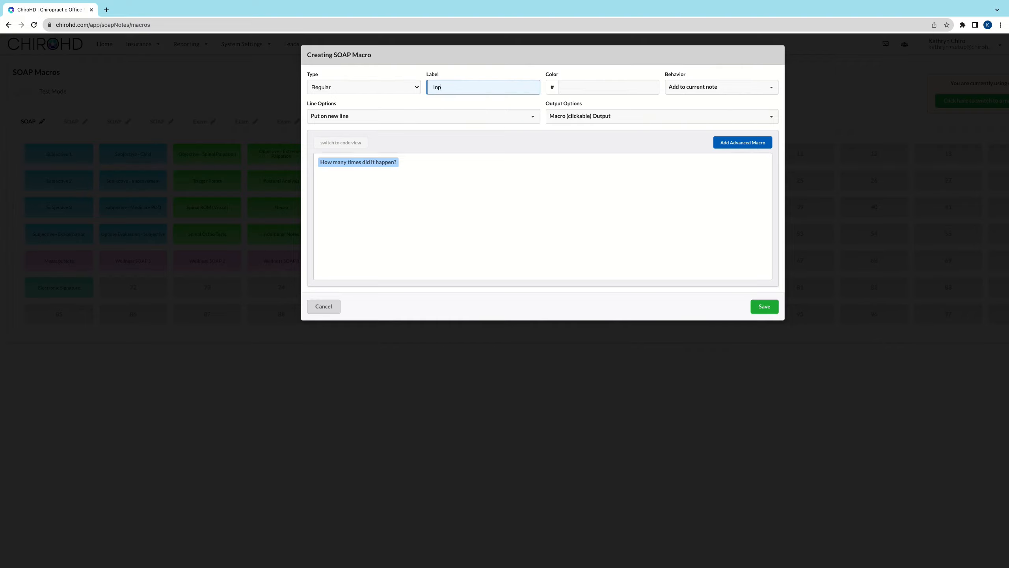
text(ut)
click(763, 305)
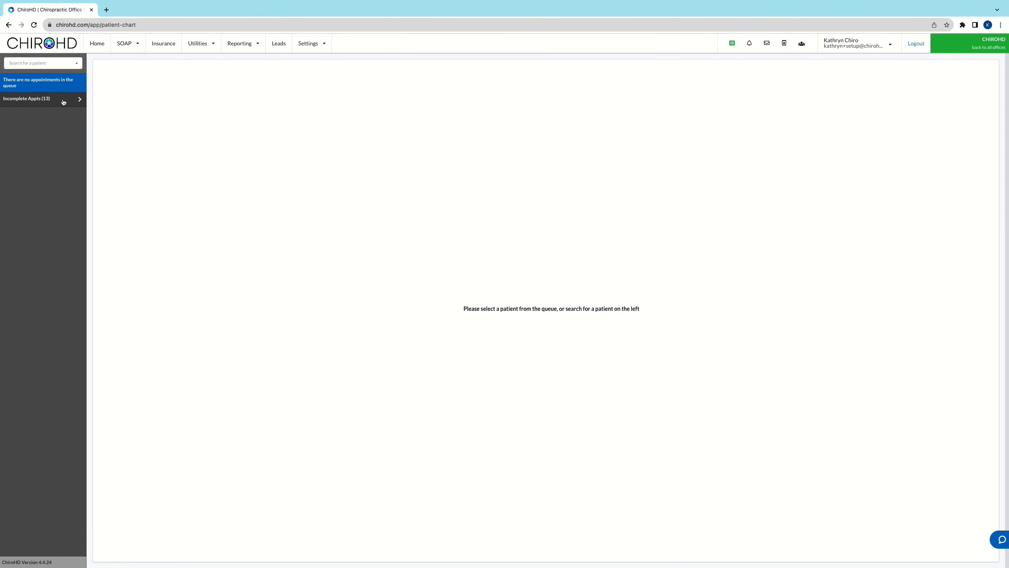
Step: Open the first incomplete appointment's note and run the Input macro, answering "How many times did it happen?" with 5
click(64, 99)
click(35, 116)
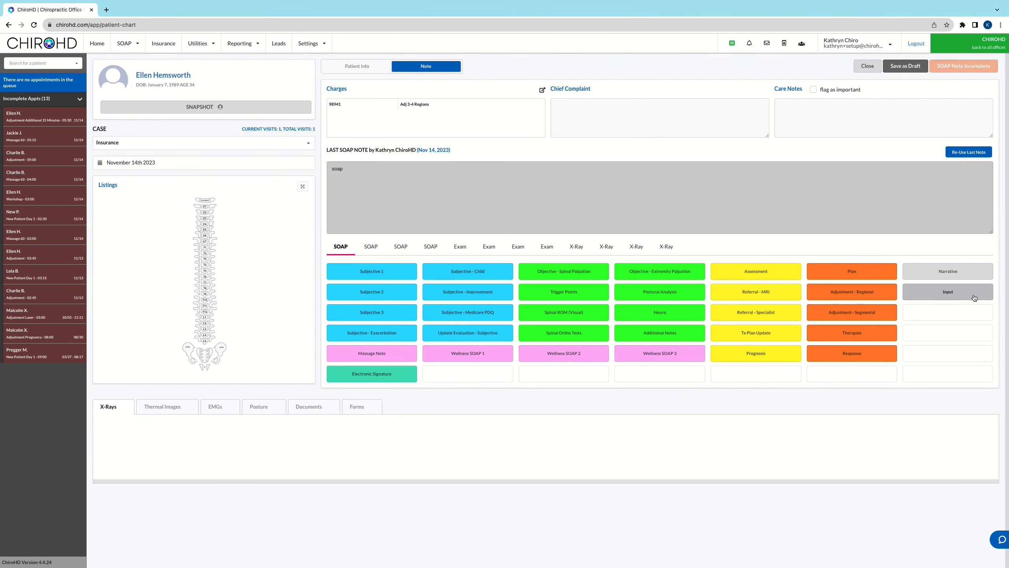
click(974, 297)
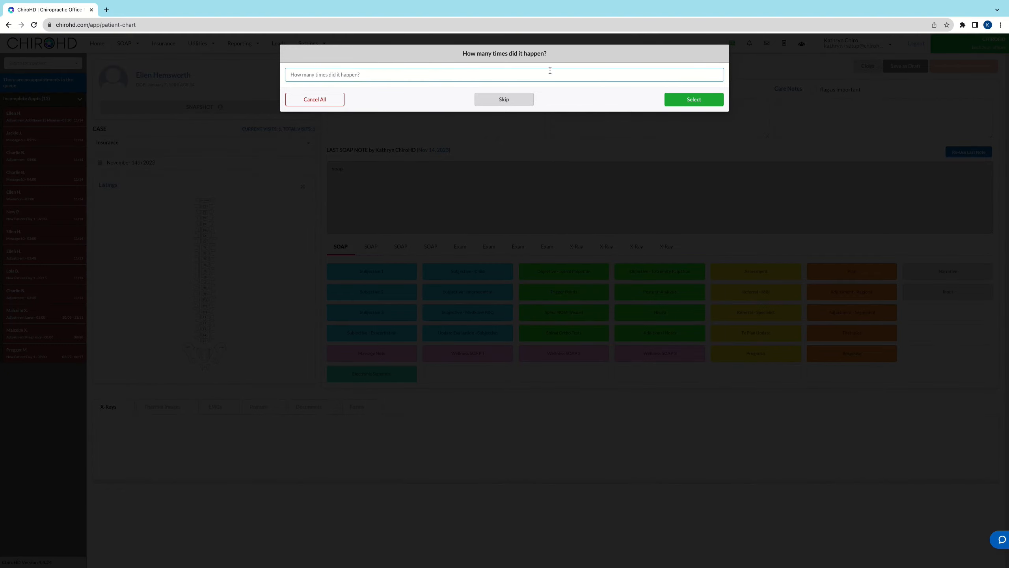
text(5)
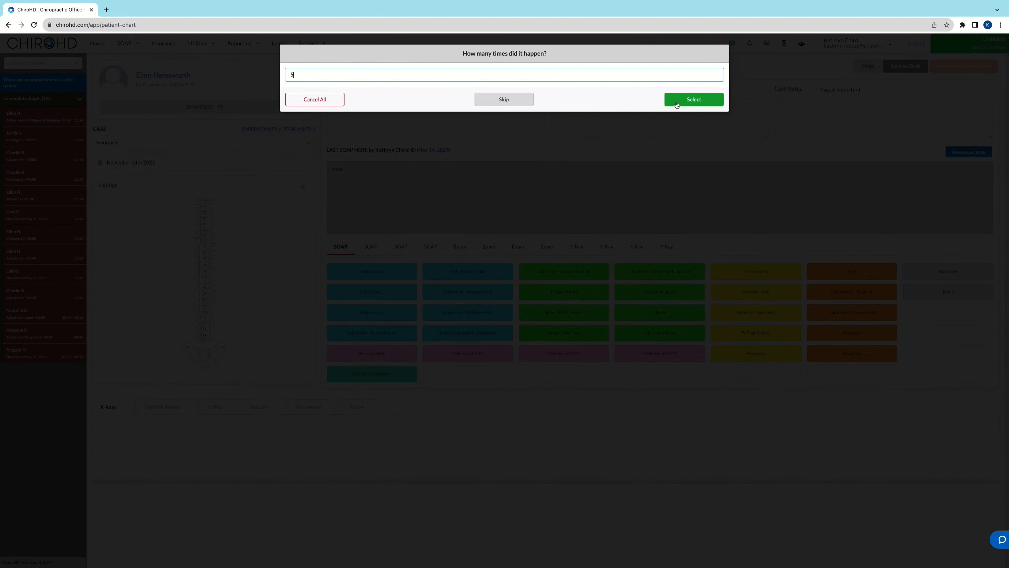
key(Return)
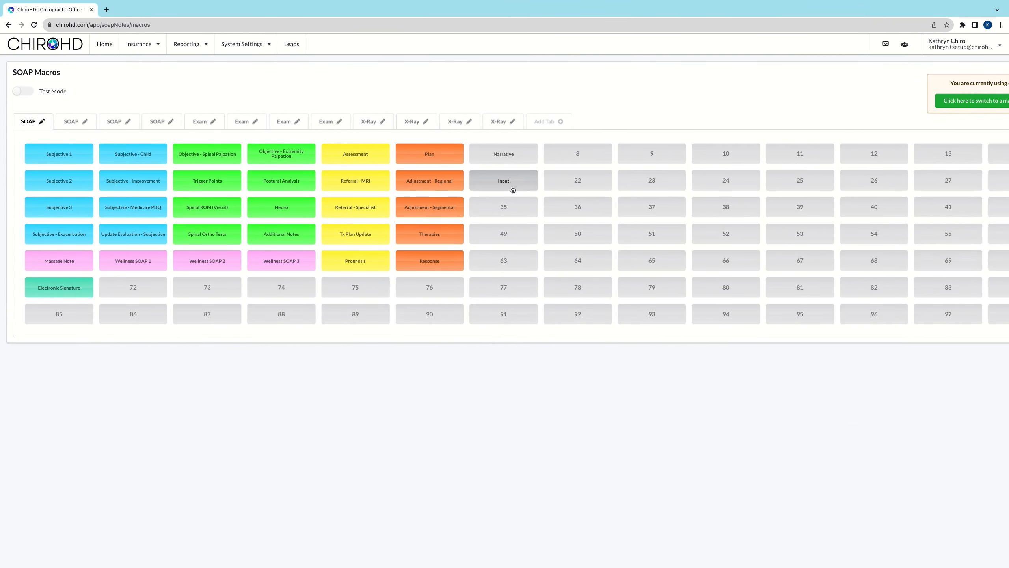
Step: Start a new SOAP macro in slot 35 and open the Advanced Macro Builder
click(512, 206)
click(729, 141)
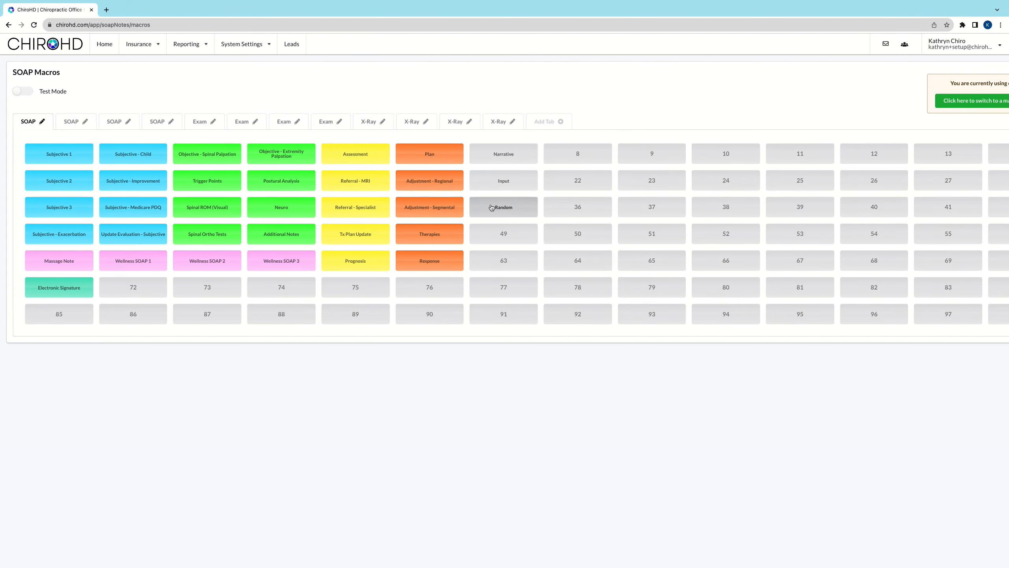
Step: Open the Random macro's advanced macro to review its statement texts, and save both without edits
click(499, 210)
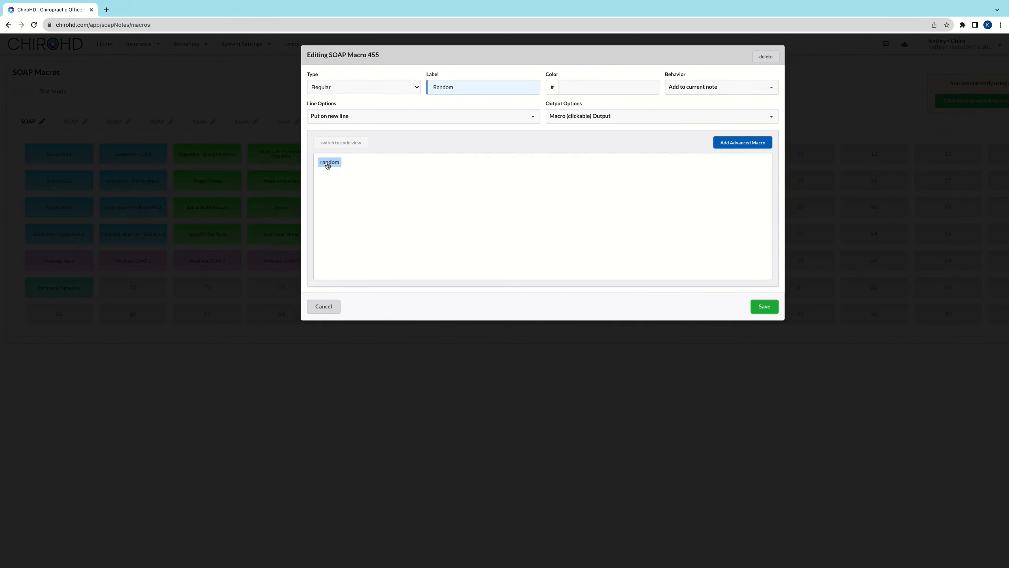
click(328, 164)
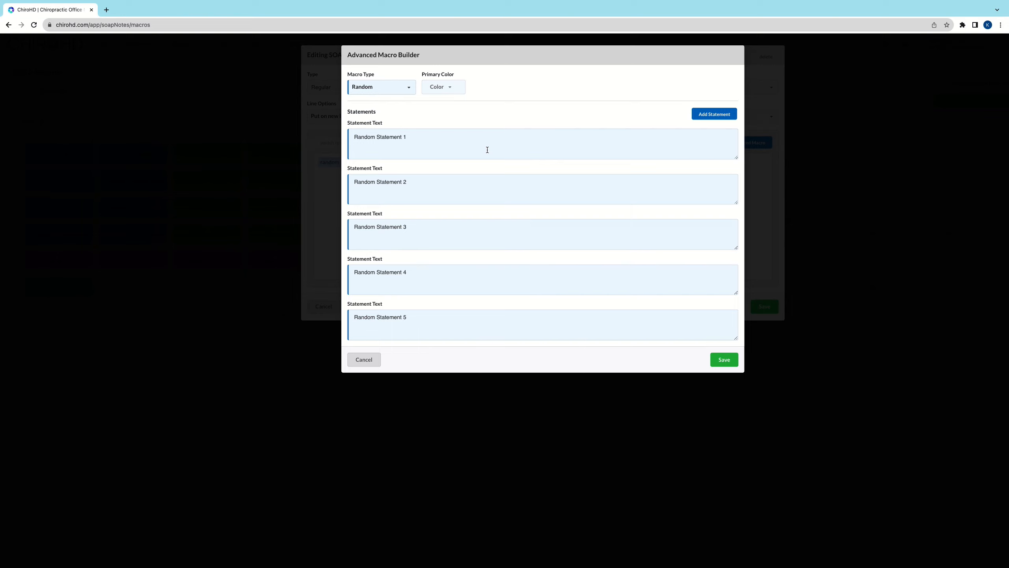
click(724, 360)
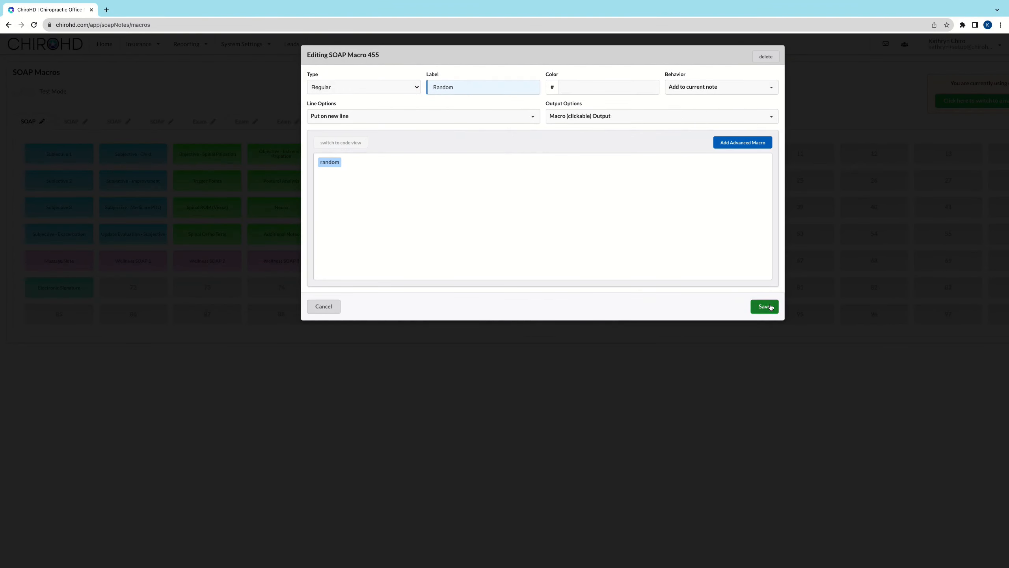
click(764, 306)
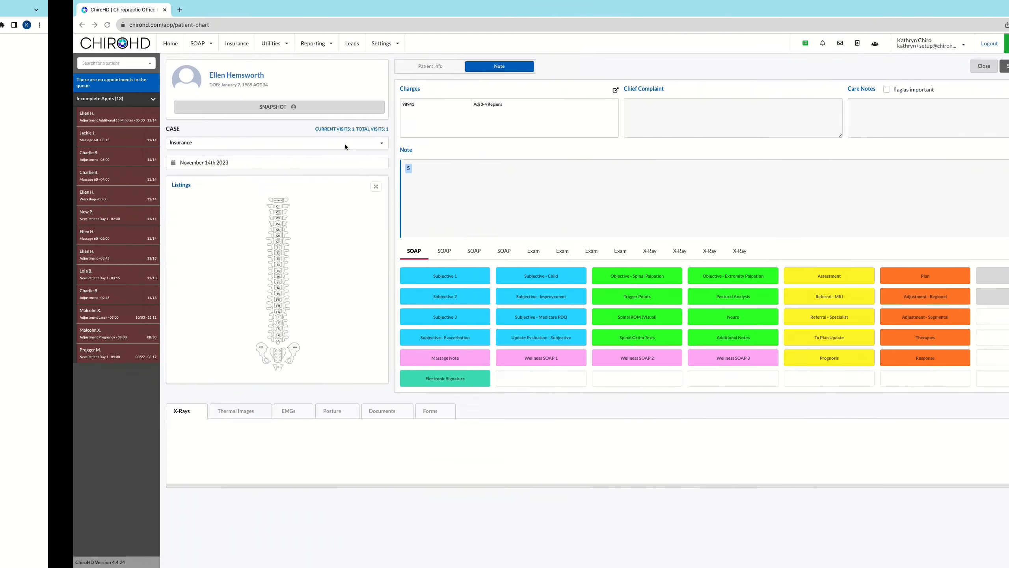
Step: Refresh the page and open the note of the first incomplete appointment in the patient chart
click(34, 25)
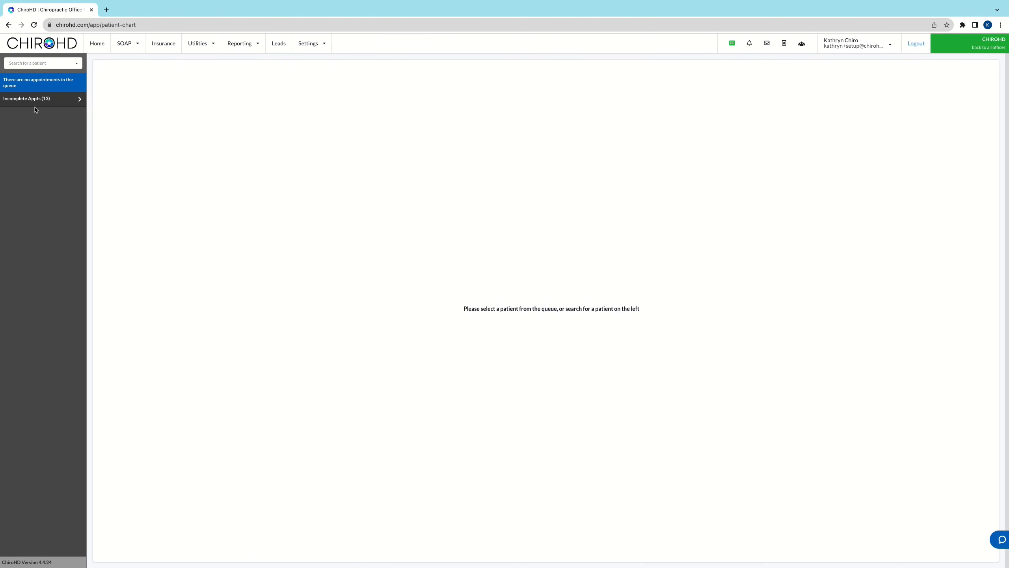
click(35, 104)
click(36, 119)
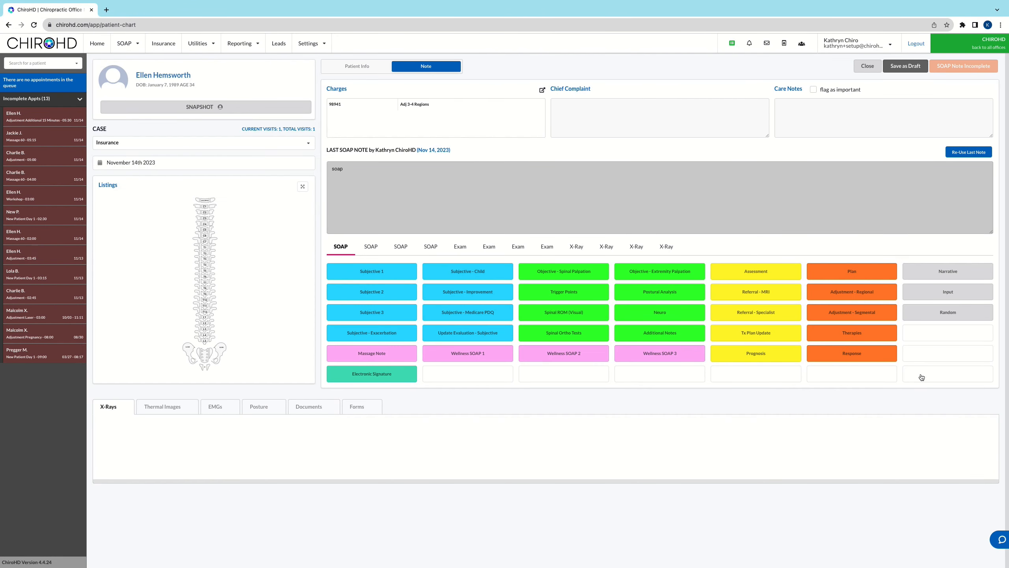
Step: Run the Random macro repeatedly in the SOAP note to insert a series of random statements, and review them
click(950, 314)
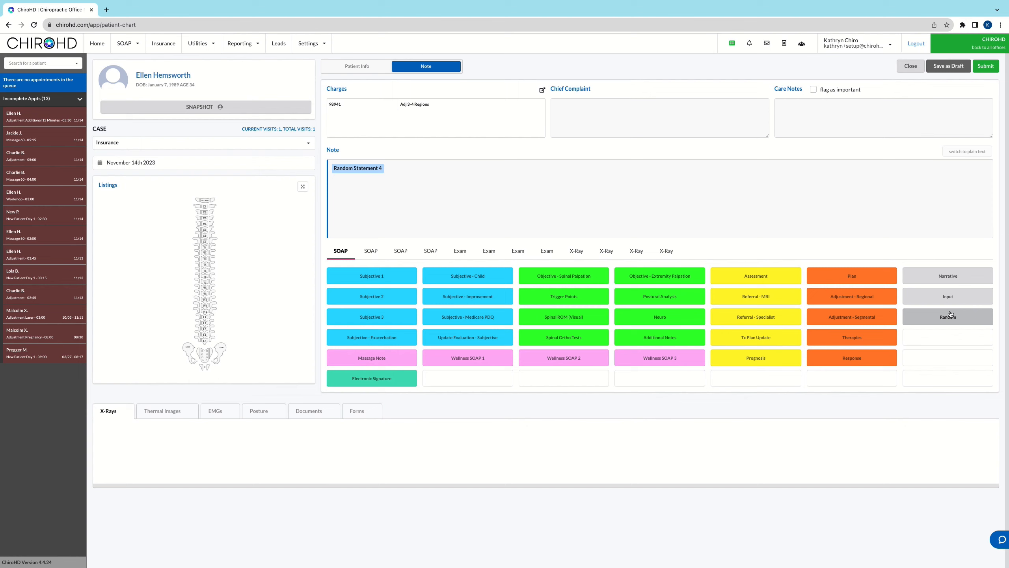
click(953, 321)
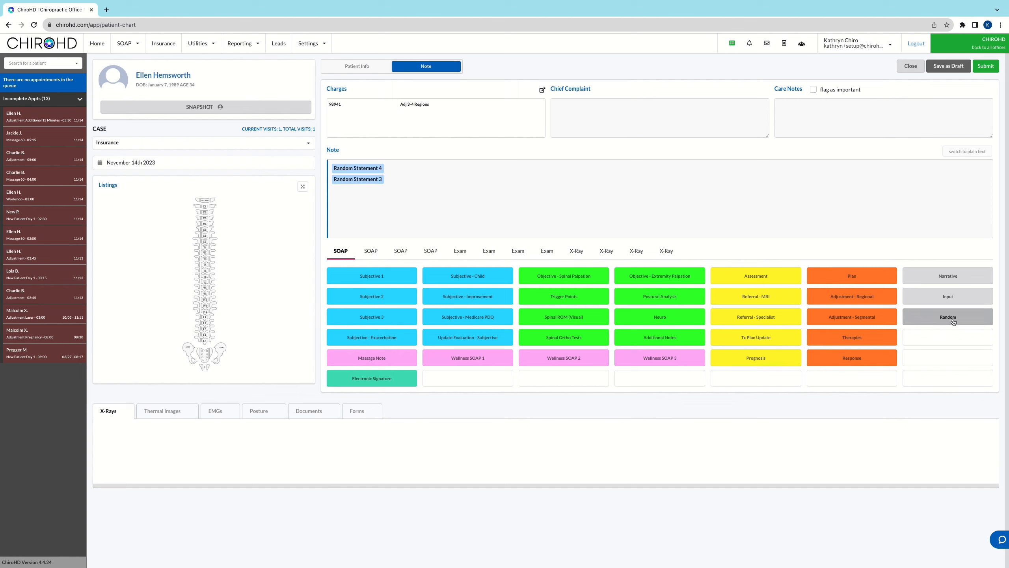
click(953, 321)
click(952, 321)
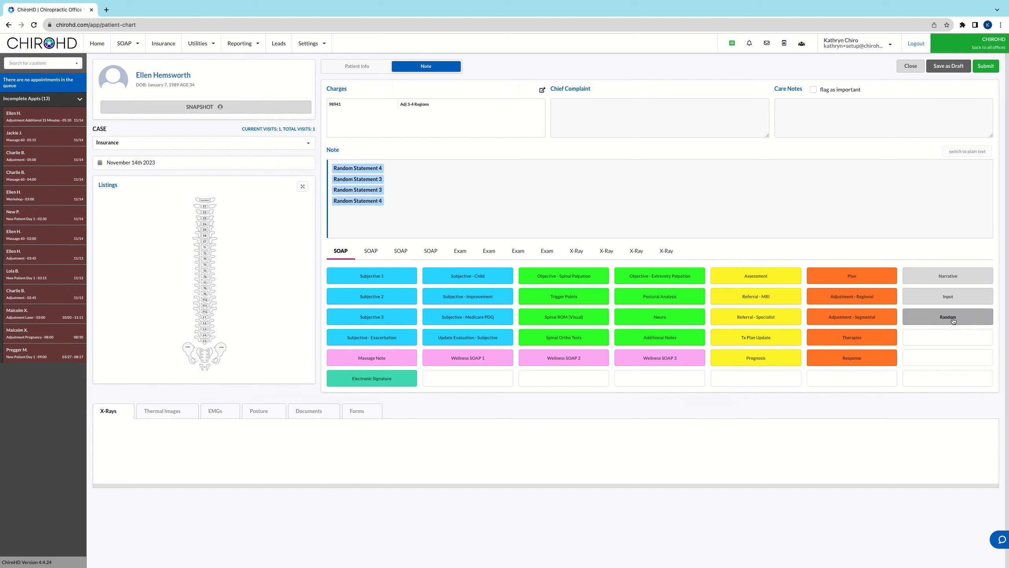
click(952, 321)
click(952, 321)
click(953, 321)
click(952, 321)
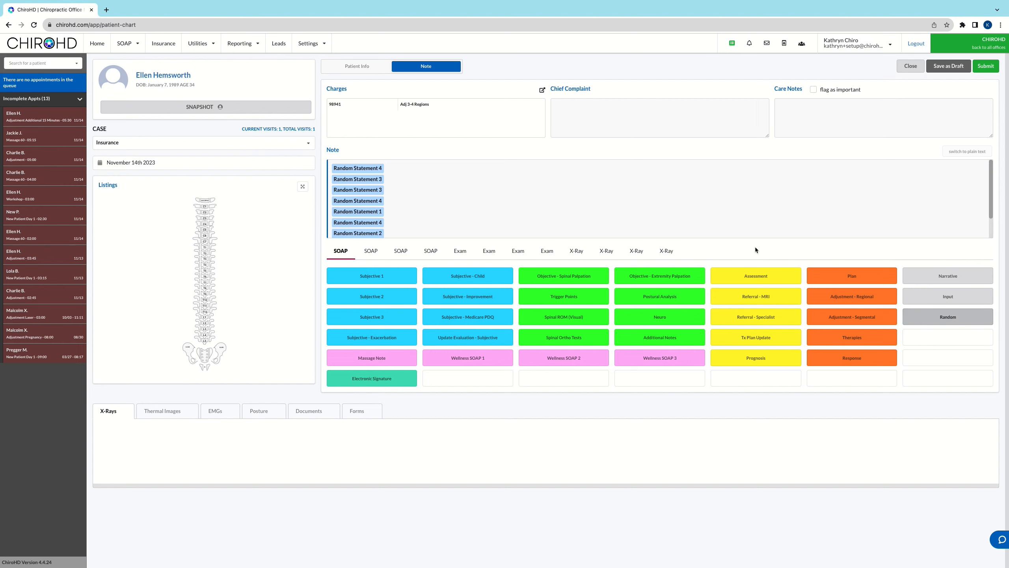
scroll(762, 217, down, 2)
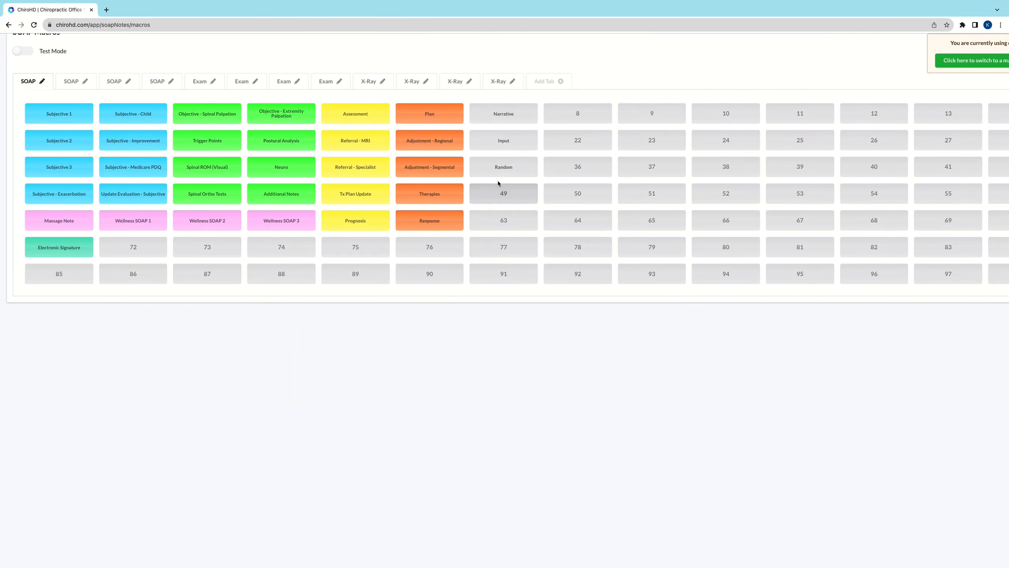
Step: Set the Random macro's behavior to Replace current note and save the macro
click(501, 171)
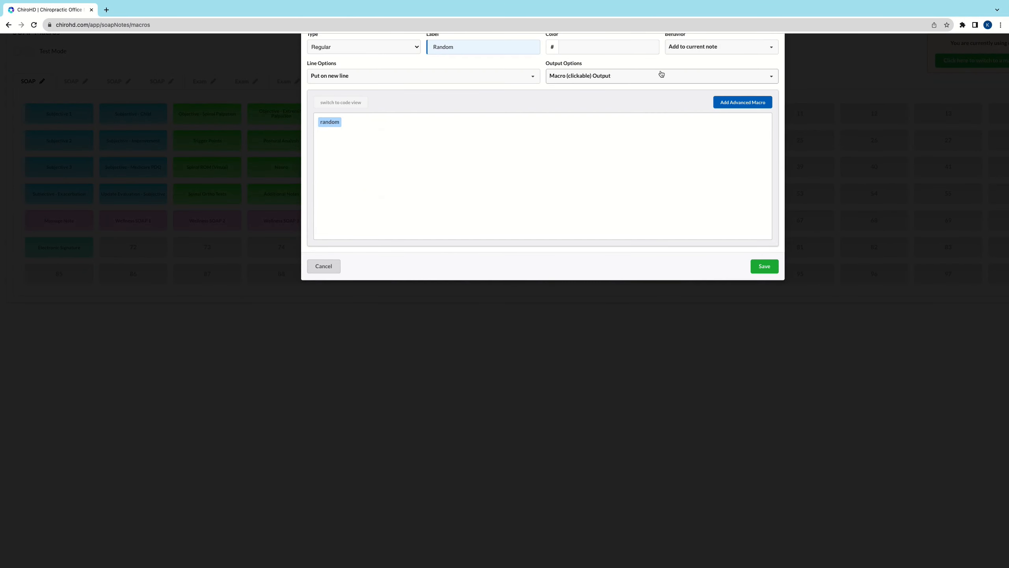
click(703, 47)
click(697, 116)
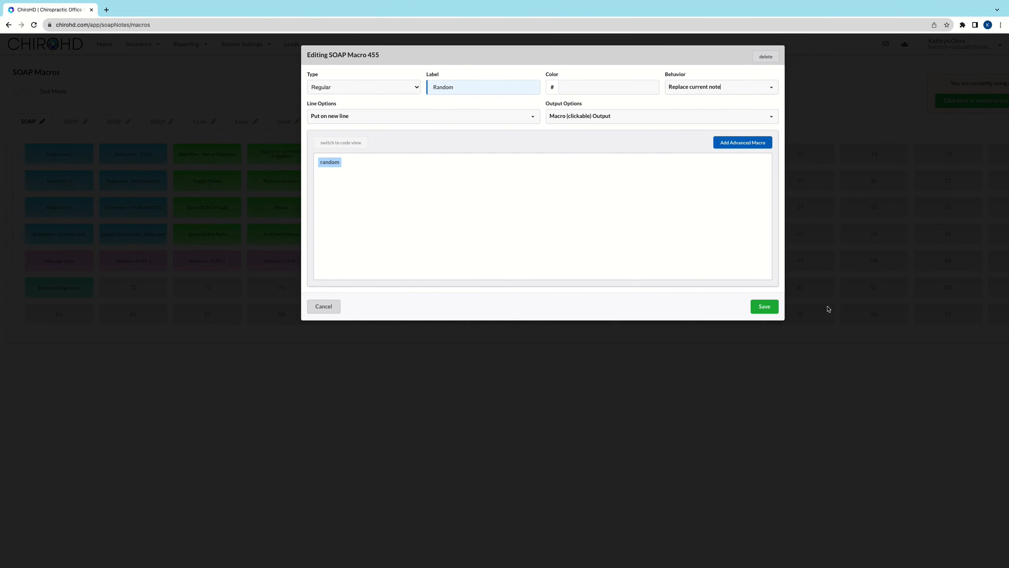
click(767, 306)
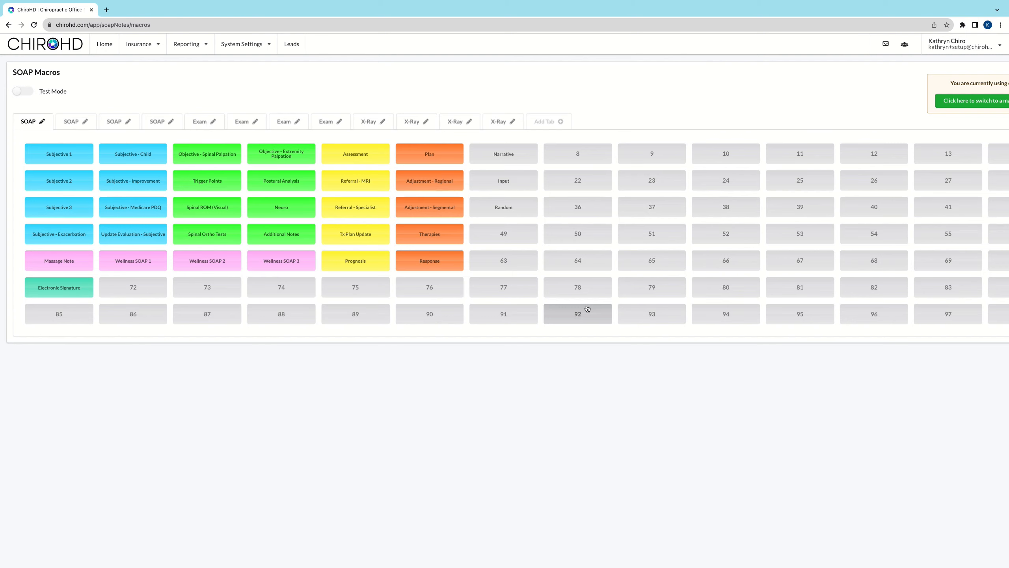
Step: Open the Pain Scale advanced macro inside the Subjective 1 macro and delete all of its select options
click(83, 151)
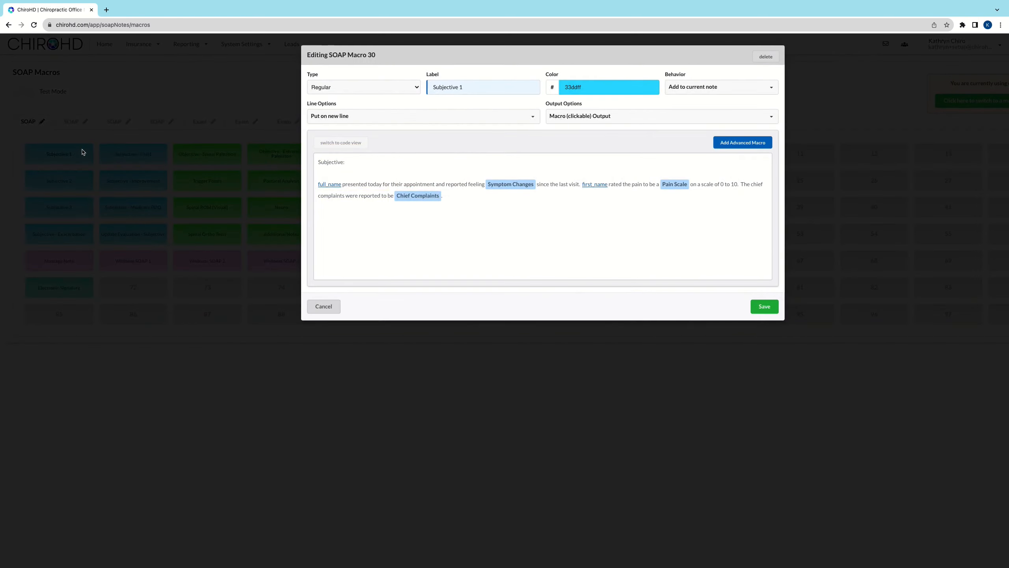
click(673, 185)
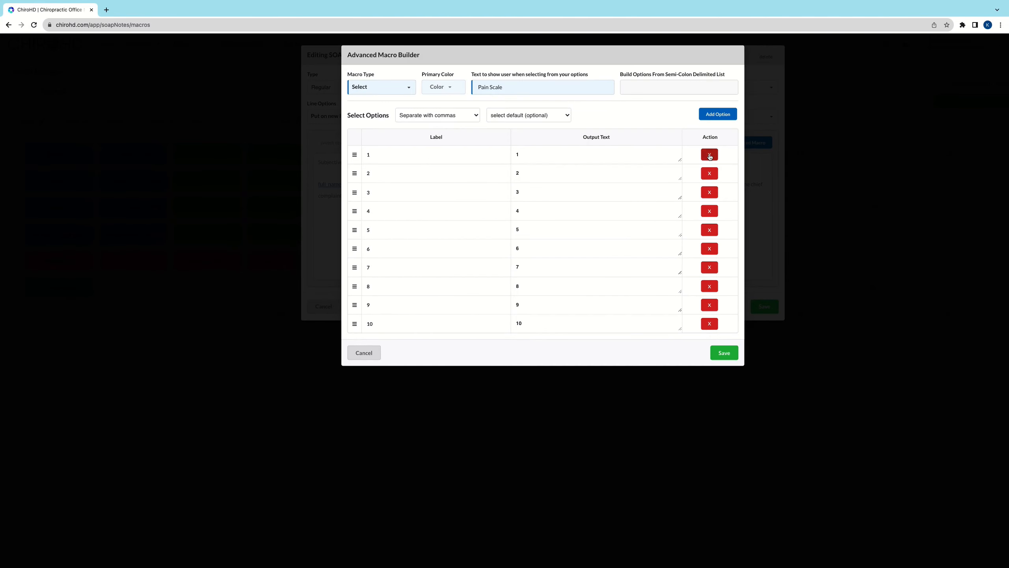
click(707, 155)
click(707, 156)
click(707, 155)
click(708, 156)
click(708, 155)
click(708, 156)
click(709, 156)
click(709, 156)
click(710, 156)
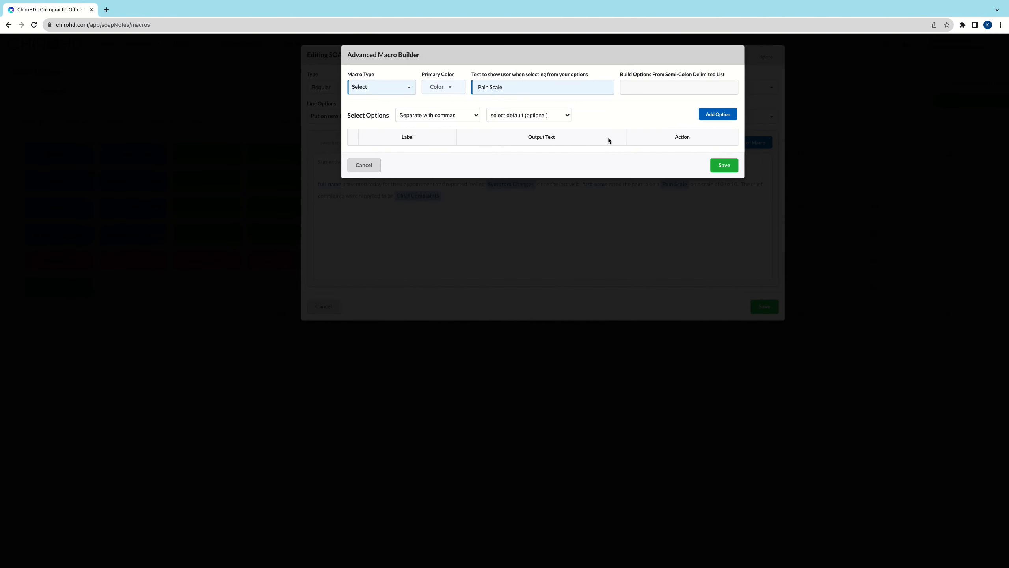
Step: Change the Pain Scale macro type to Number Range from 0 to 10, and save it and the Subjective 1 macro
click(376, 88)
scroll(384, 177, down, 1)
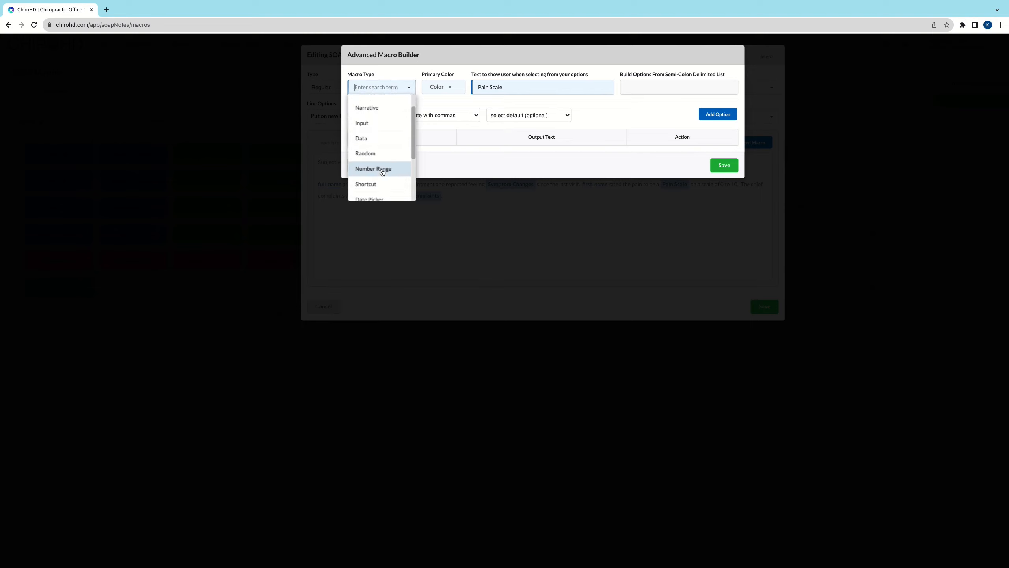
click(383, 167)
click(372, 120)
text(0)
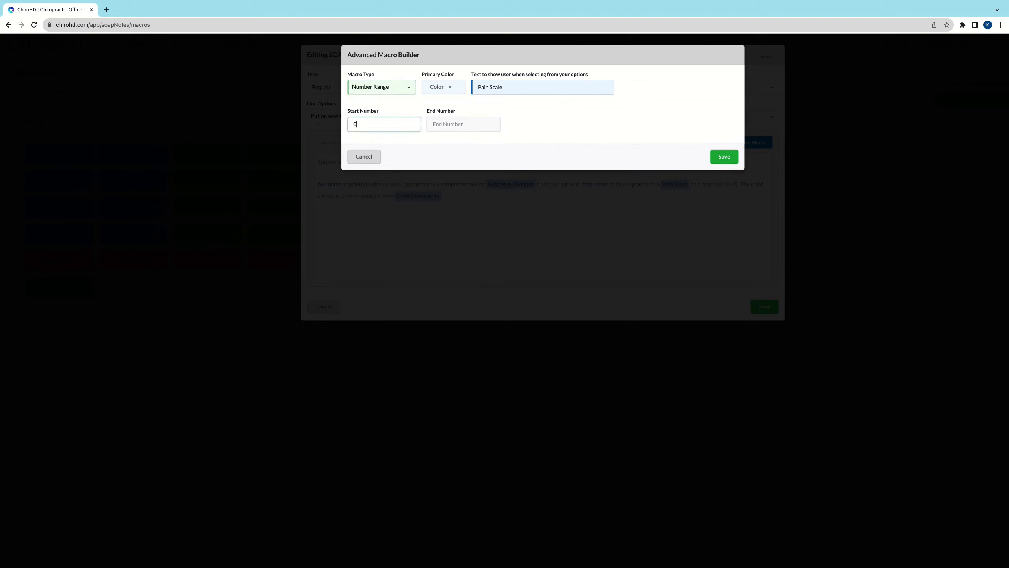
click(446, 121)
text(10)
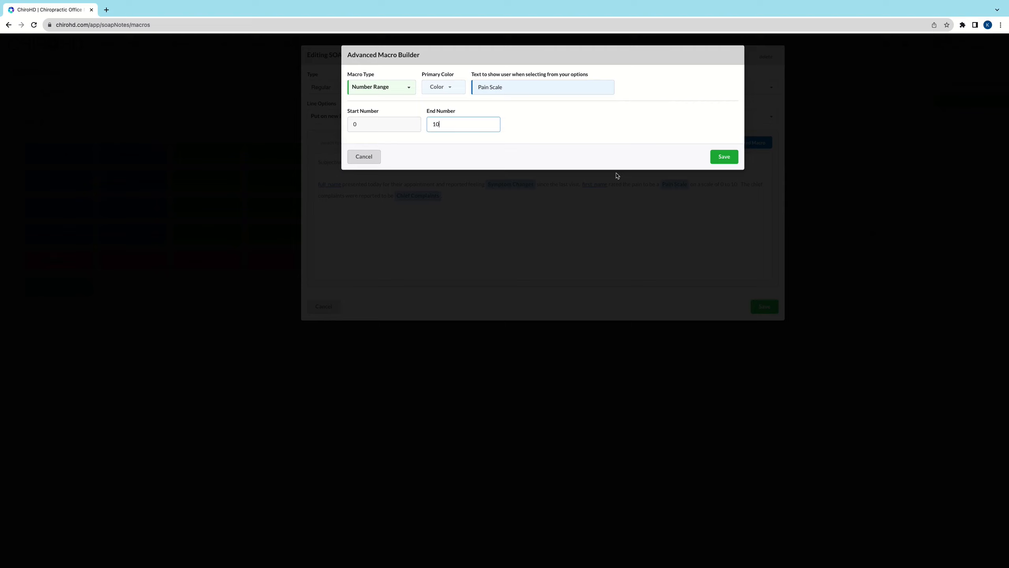
click(726, 157)
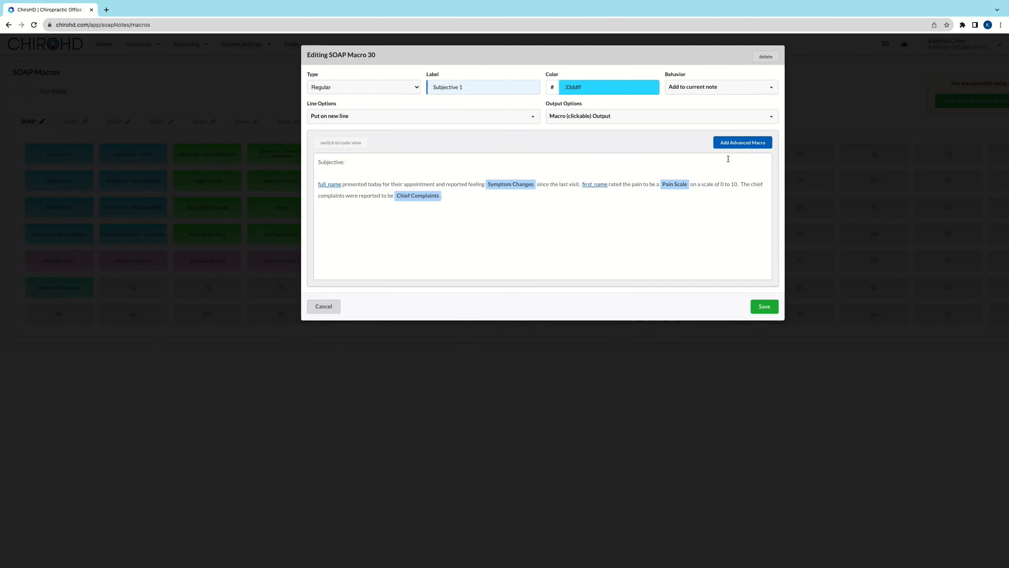
click(768, 307)
Step: Switch to the patient chart, refresh it, and open the note of the first incomplete appointment
key(ctrl+Right)
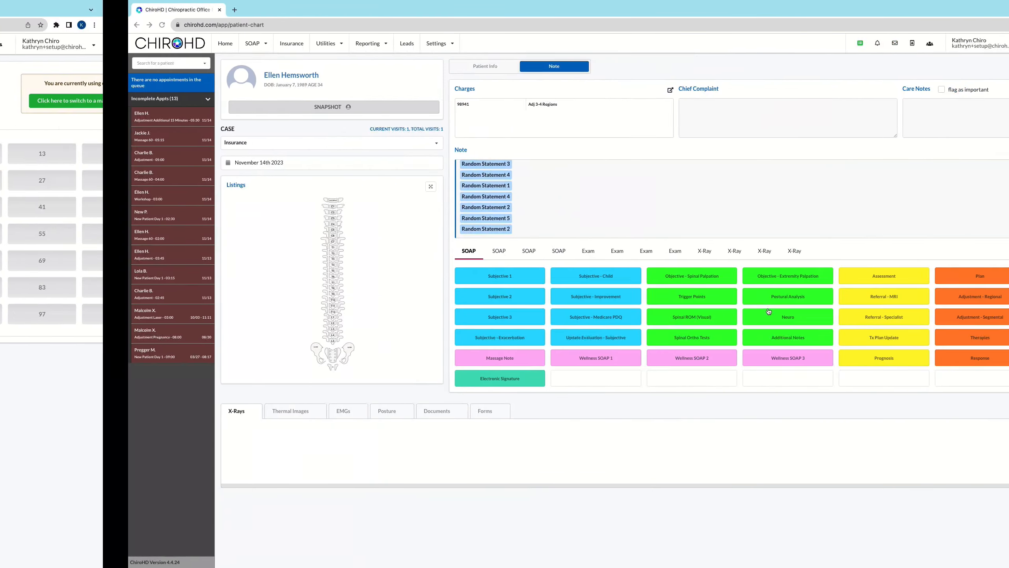
click(34, 25)
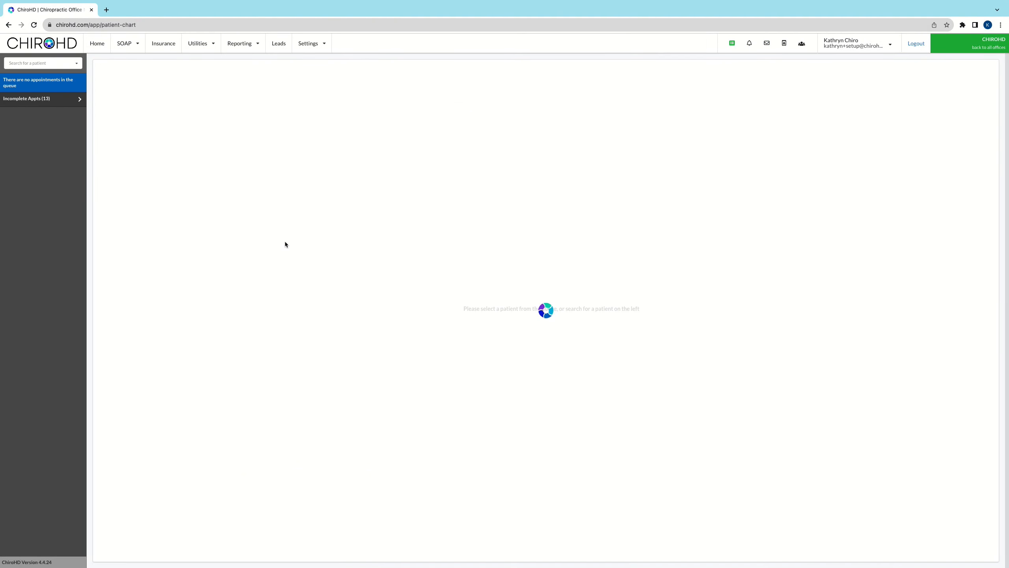
click(70, 100)
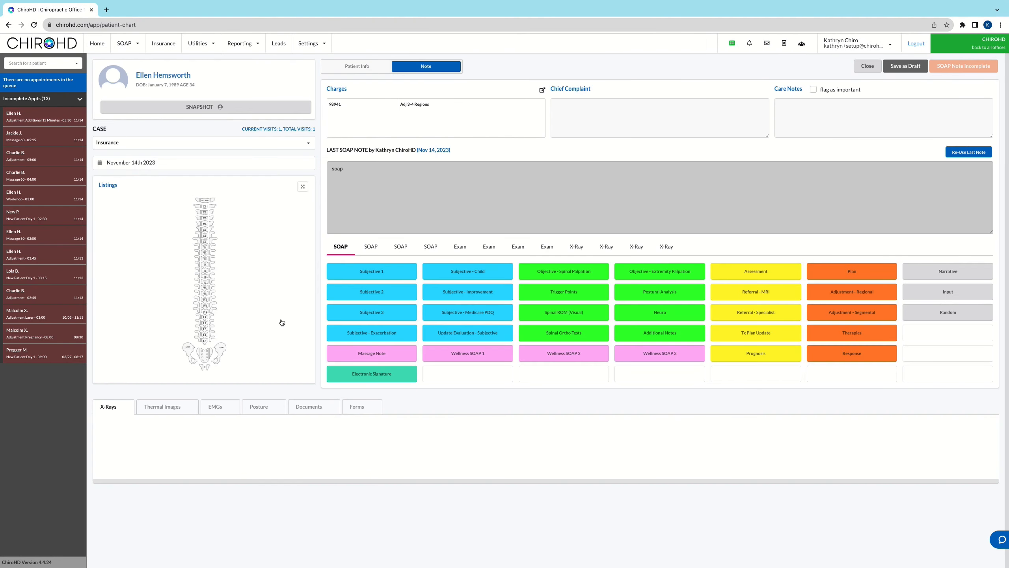
Step: Run Subjective 1 in the note, choosing better, pain scale 7, and Low Back Pain Radiating To Both Lower Extremities
click(377, 275)
click(368, 85)
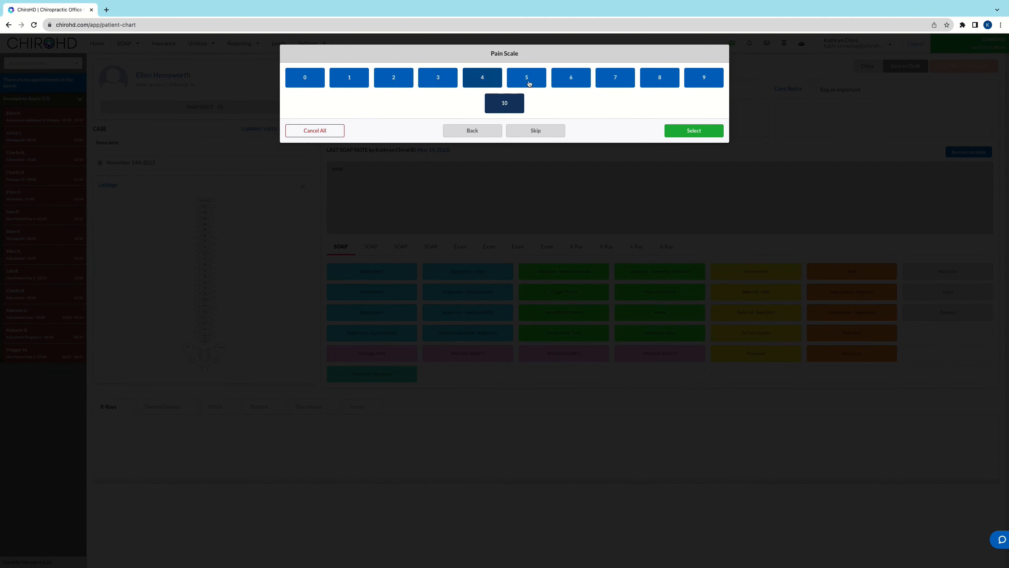
click(614, 82)
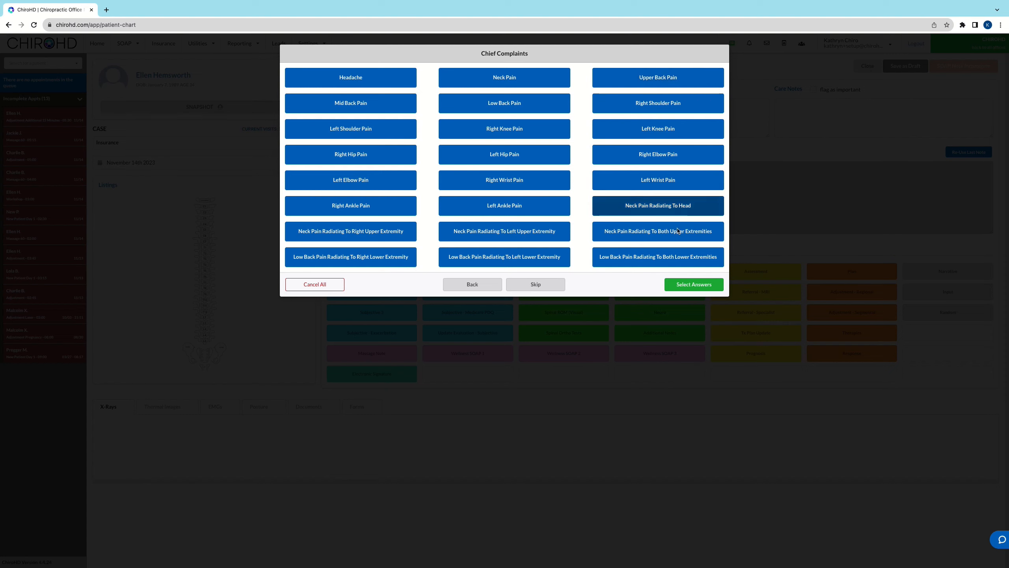
click(671, 263)
click(684, 284)
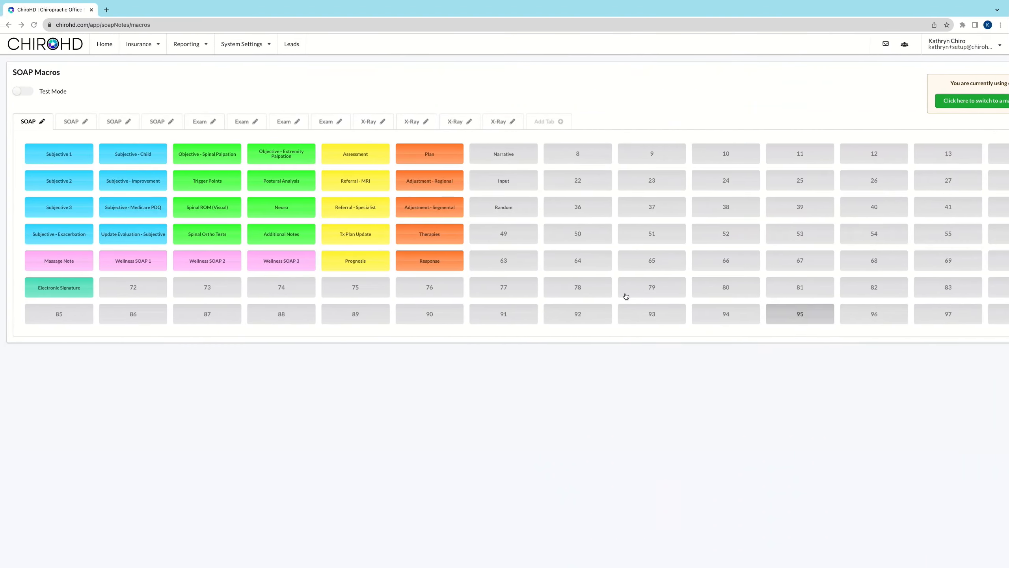
Step: Start a new SOAP macro in slot 49 and add an advanced macro of type Spine
click(500, 242)
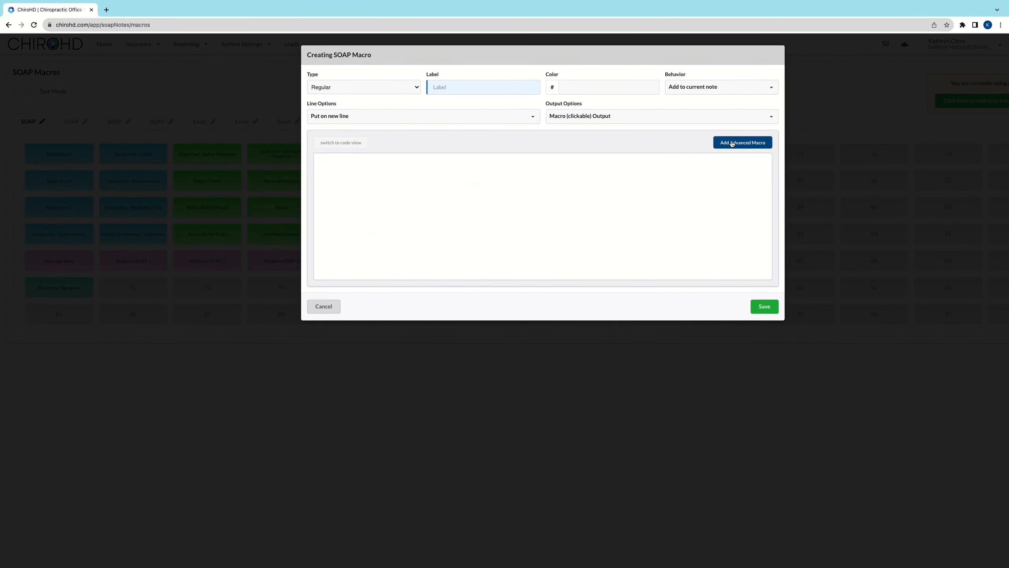
click(743, 142)
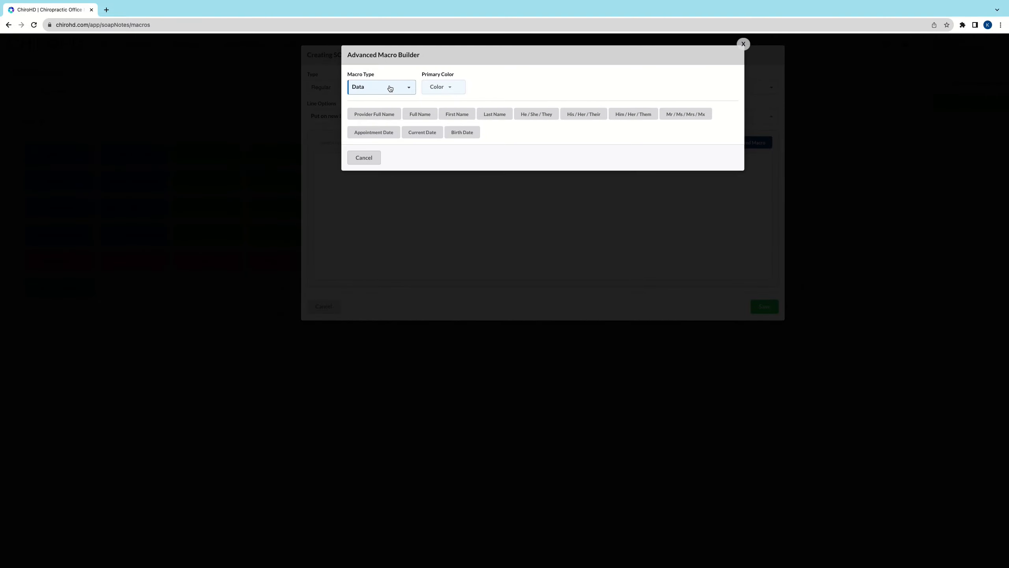
click(389, 85)
scroll(386, 150, down, 5)
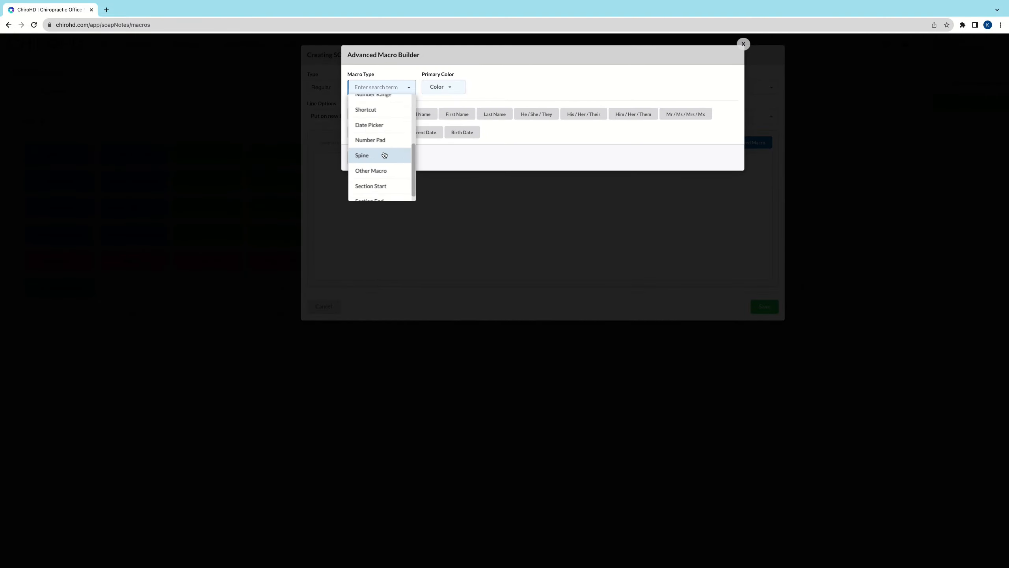
click(384, 153)
Step: Enter "which segments were adjusted?" as the Spine macro's prompt, and save both the advanced macro and the SOAP macro
click(588, 83)
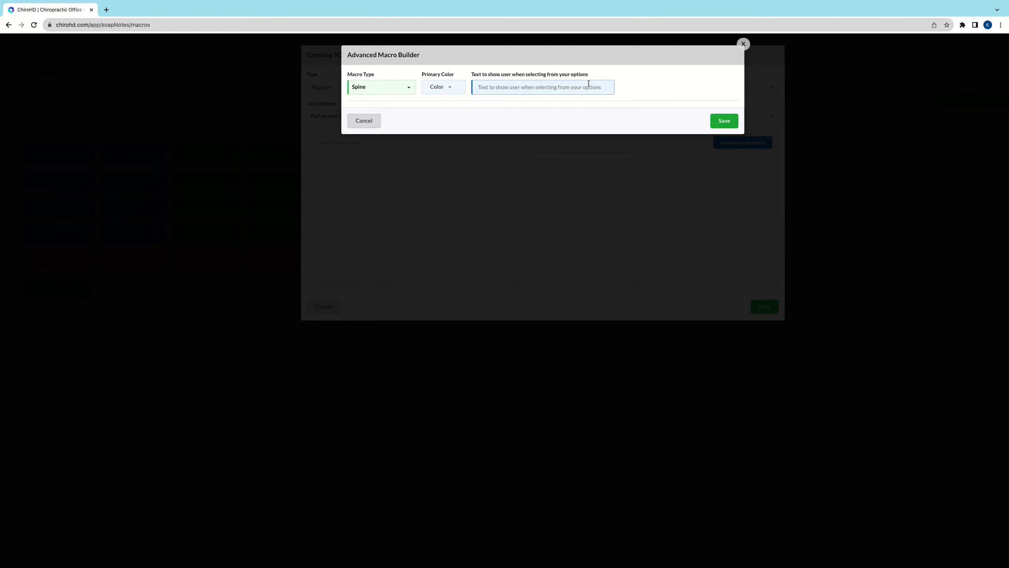
text(which segments were adjusted?)
click(723, 120)
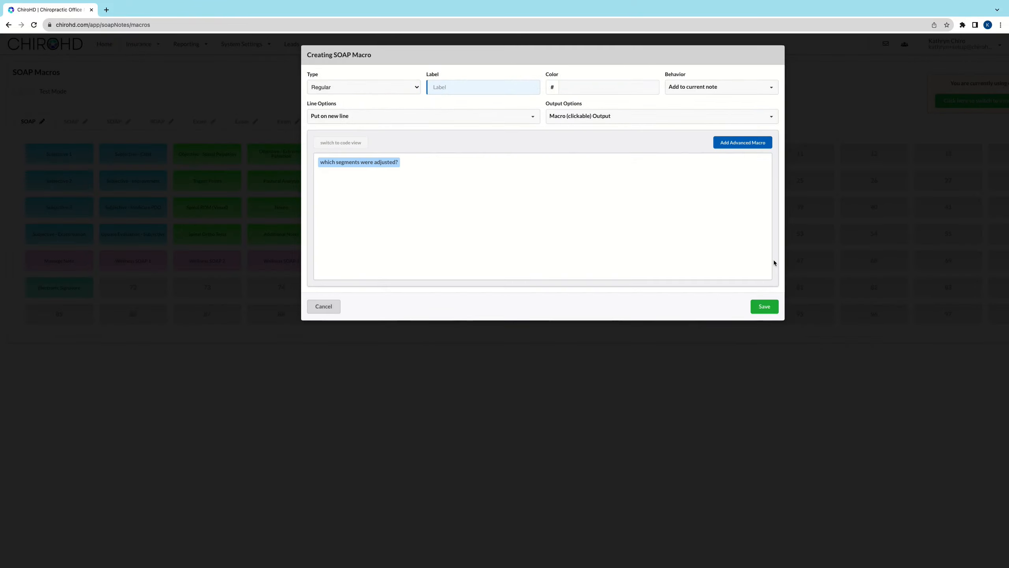
click(764, 306)
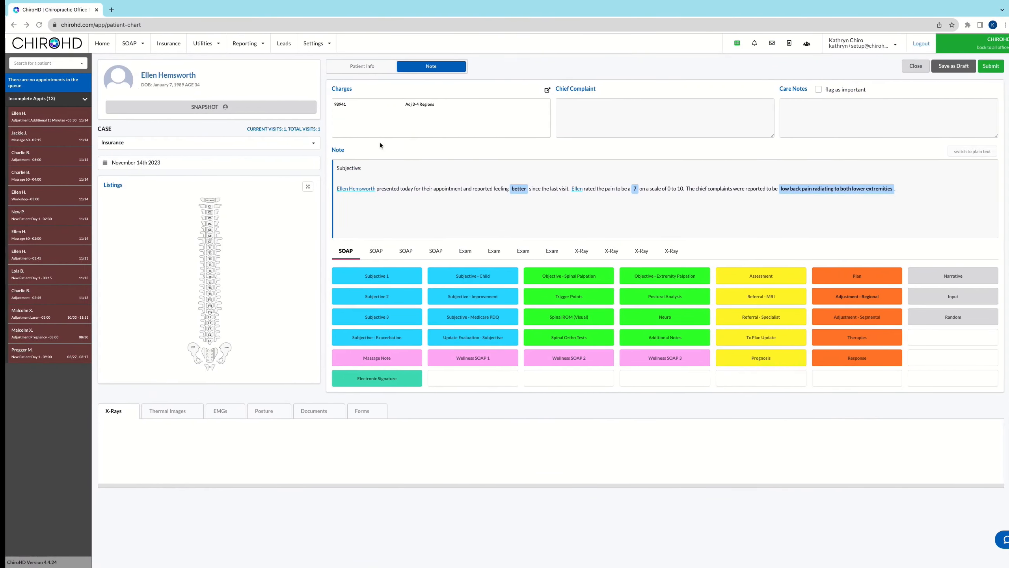
Step: Refresh the patient chart and reopen the first incomplete appointment's note to load the new Spine macro
click(34, 27)
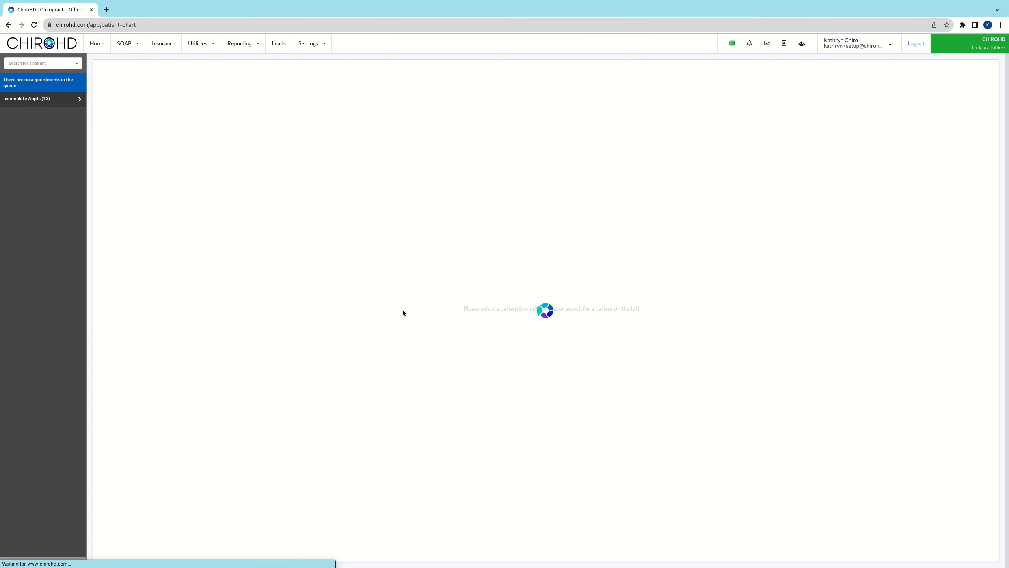
click(58, 102)
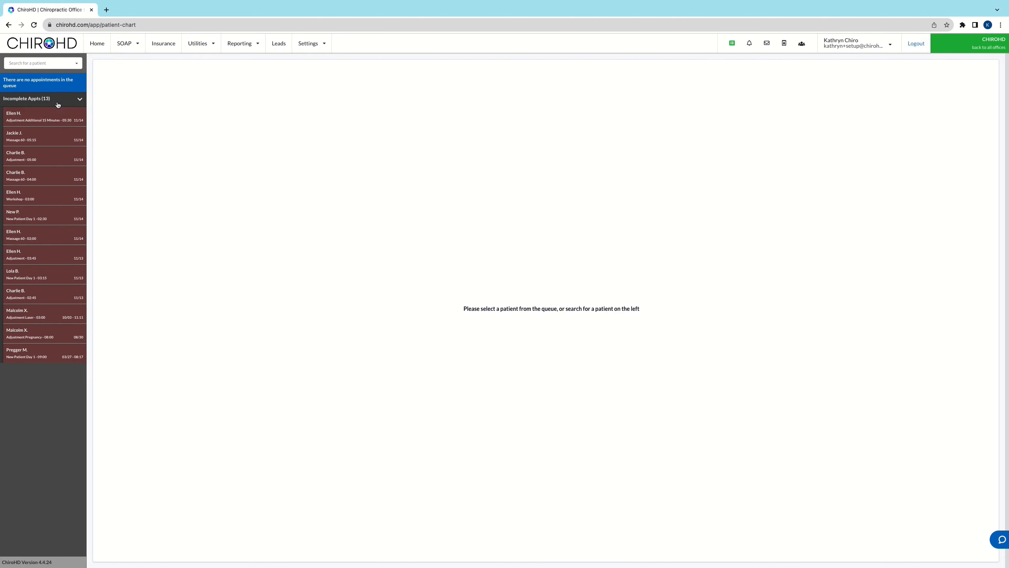
click(58, 119)
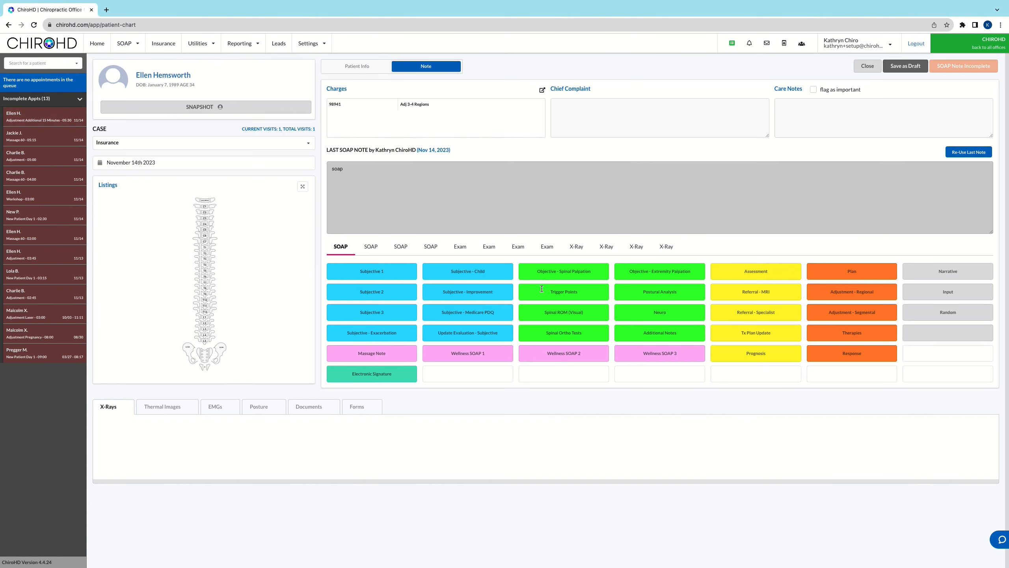
Step: Run the unlabeled Spine macro, selecting occiput, right C1, C2, T4 and T5, and left ilium, SI joint and sacrum, and insert them
click(945, 333)
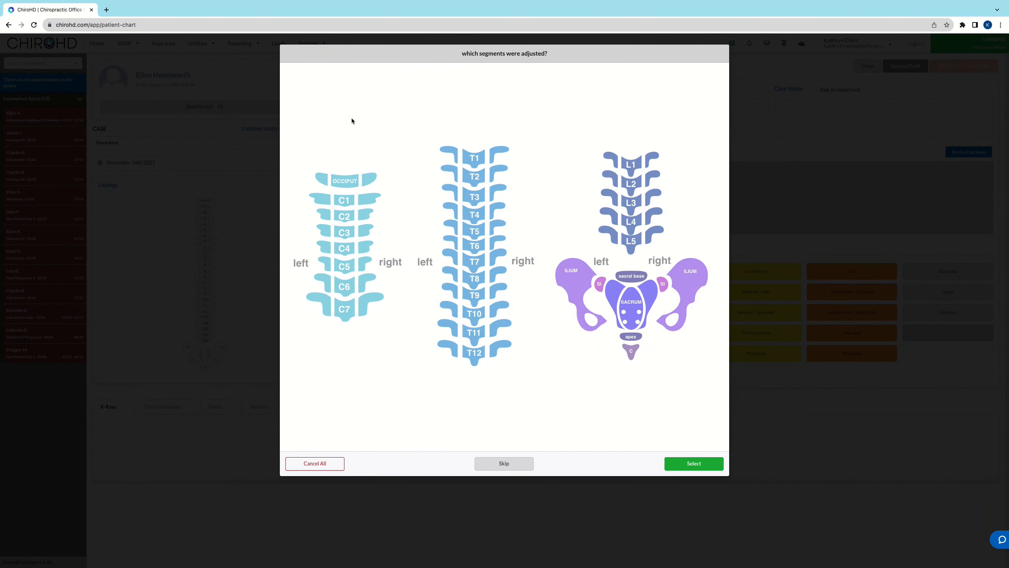
click(344, 181)
click(369, 198)
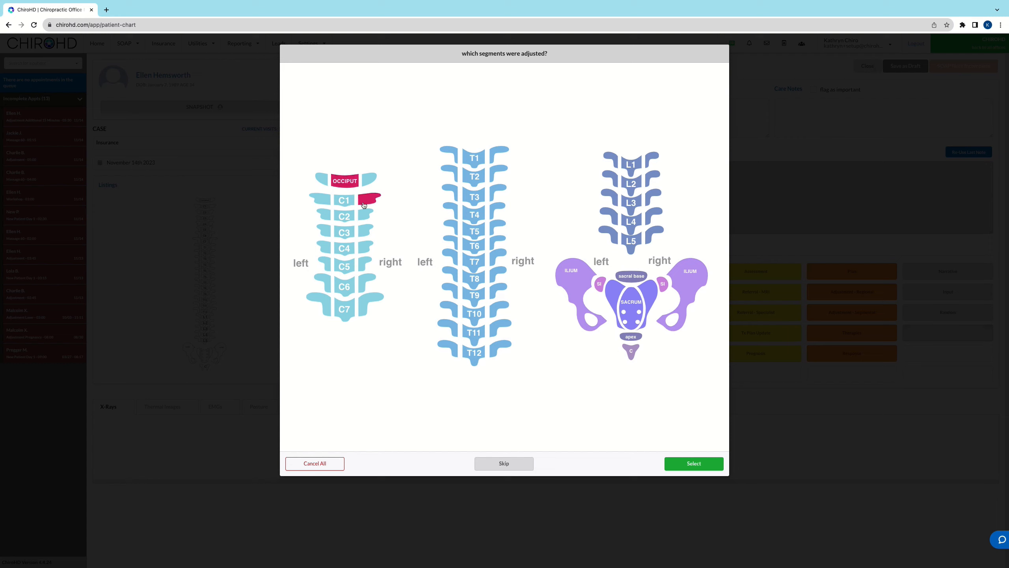
click(364, 215)
click(497, 228)
click(497, 209)
click(584, 285)
click(599, 284)
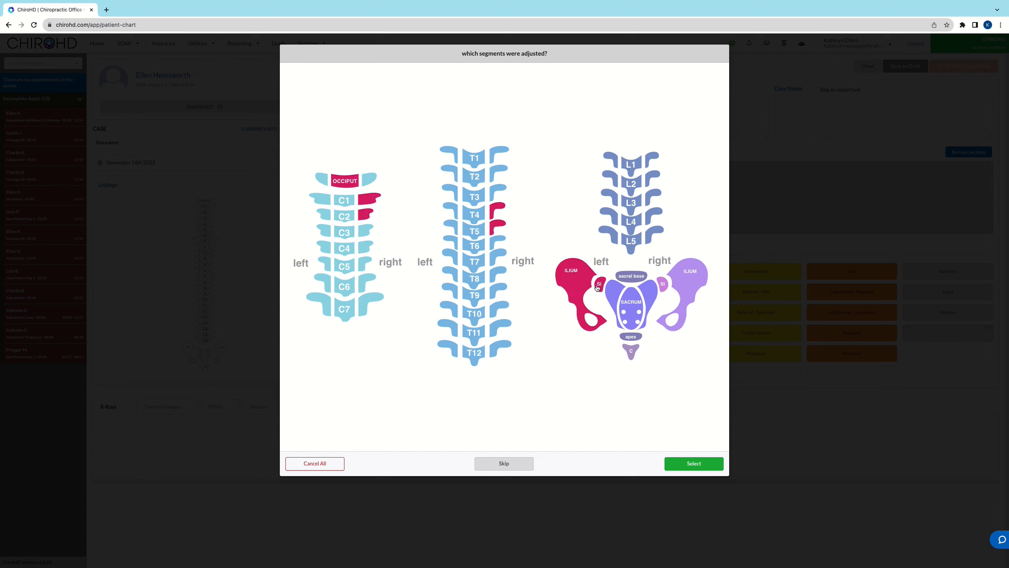
click(612, 293)
click(700, 464)
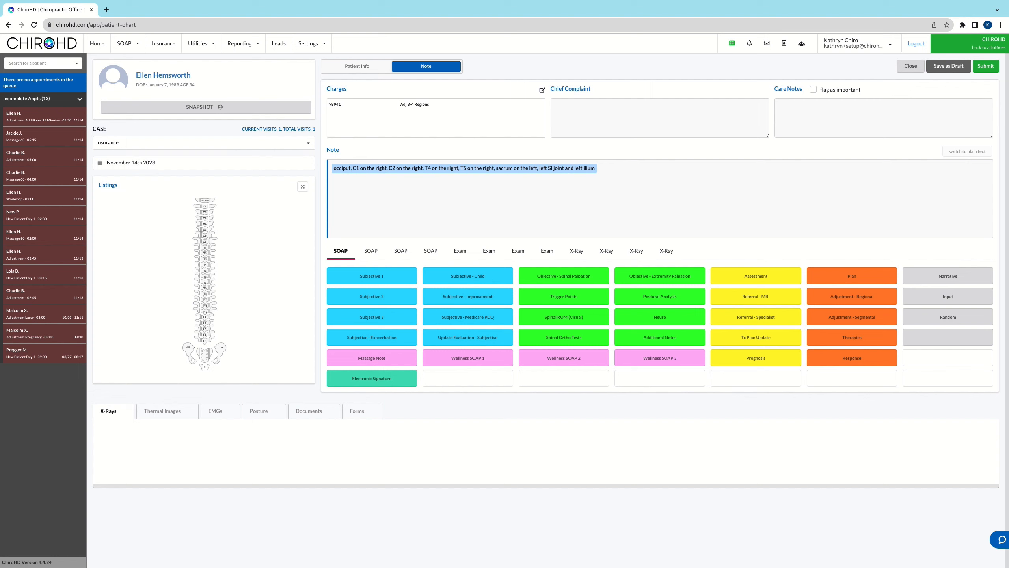
Step: Return to the SOAP macros page, start a new macro in slot 63, and choose Shortcut as its advanced macro type
key(ctrl+Left)
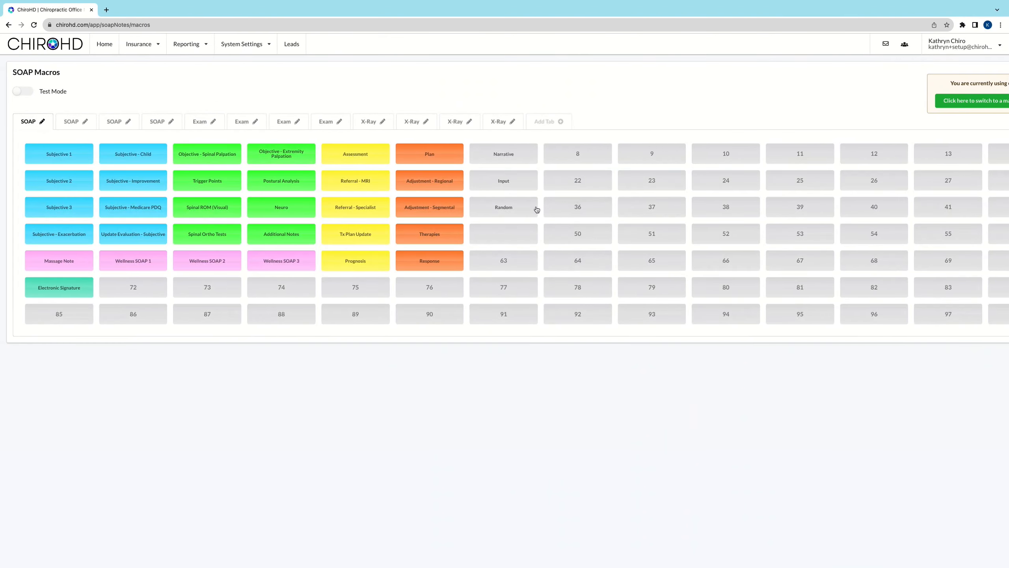
click(504, 263)
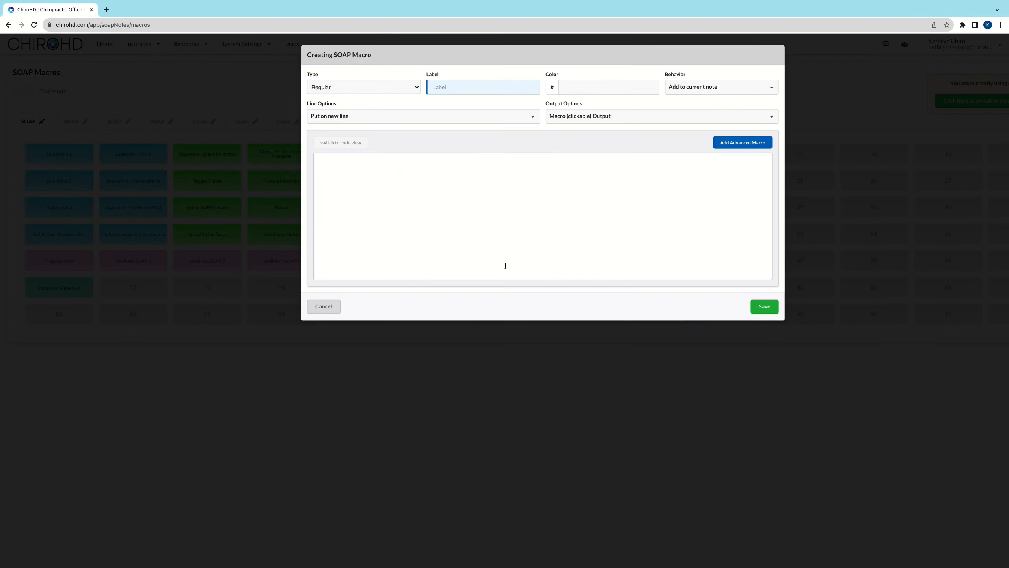
click(743, 142)
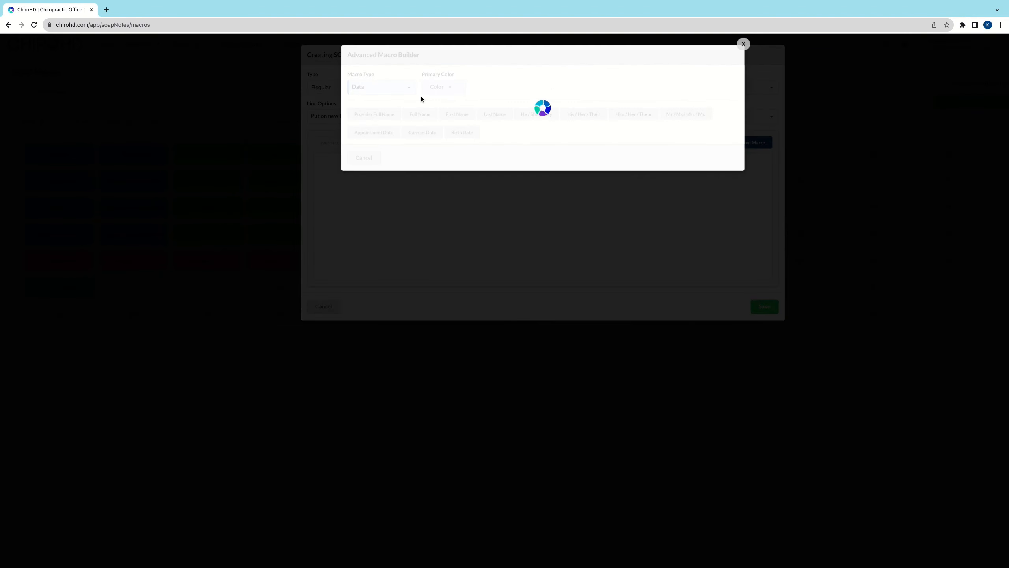
click(394, 88)
scroll(392, 176, down, 2)
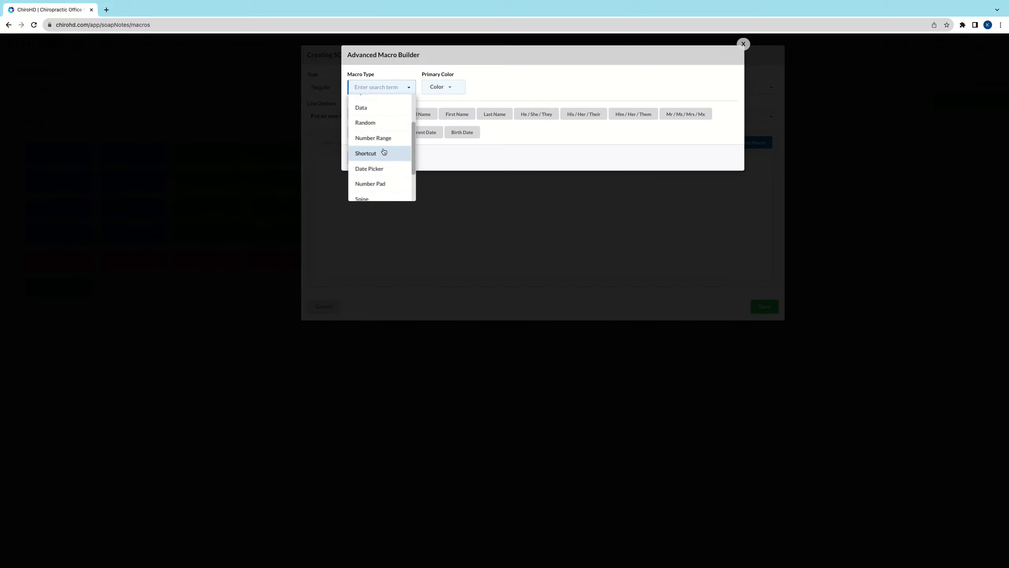
click(384, 151)
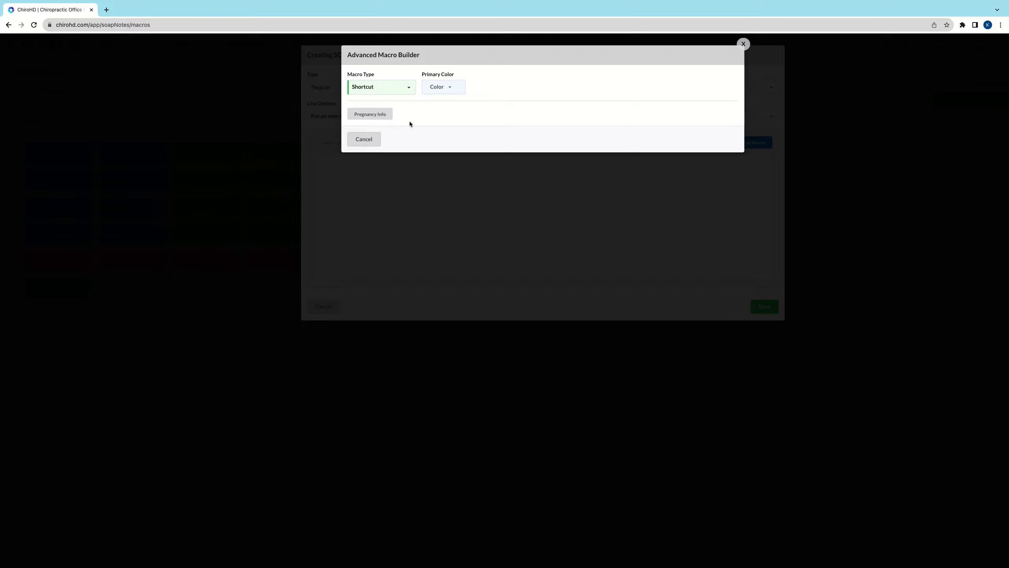
Step: Change the advanced macro type to Date Picker, enter "what was the date of the accident?" as its prompt, and save it
click(384, 87)
scroll(387, 154, down, 2)
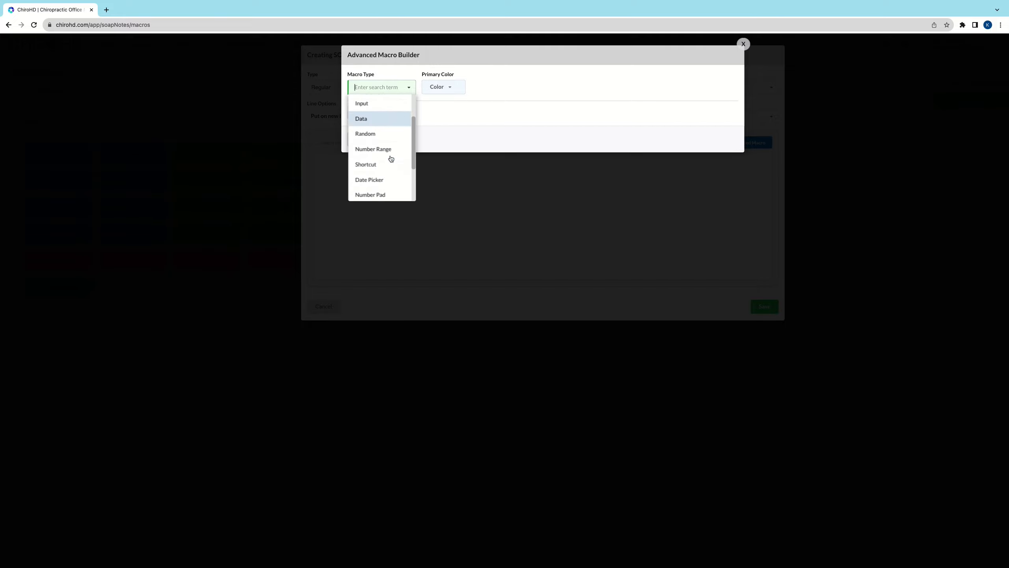
scroll(391, 158, down, 1)
click(389, 159)
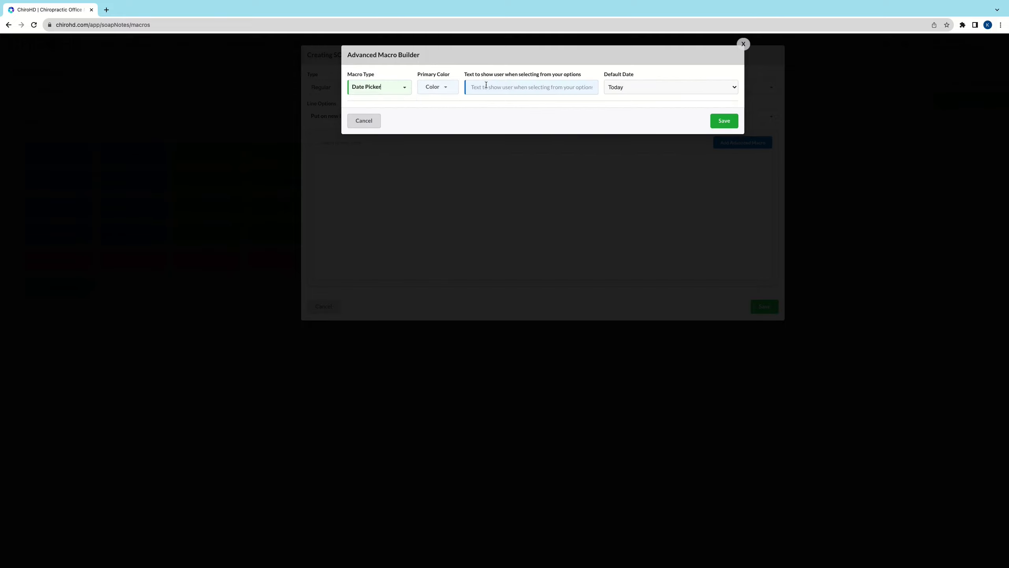
click(519, 86)
text(wh)
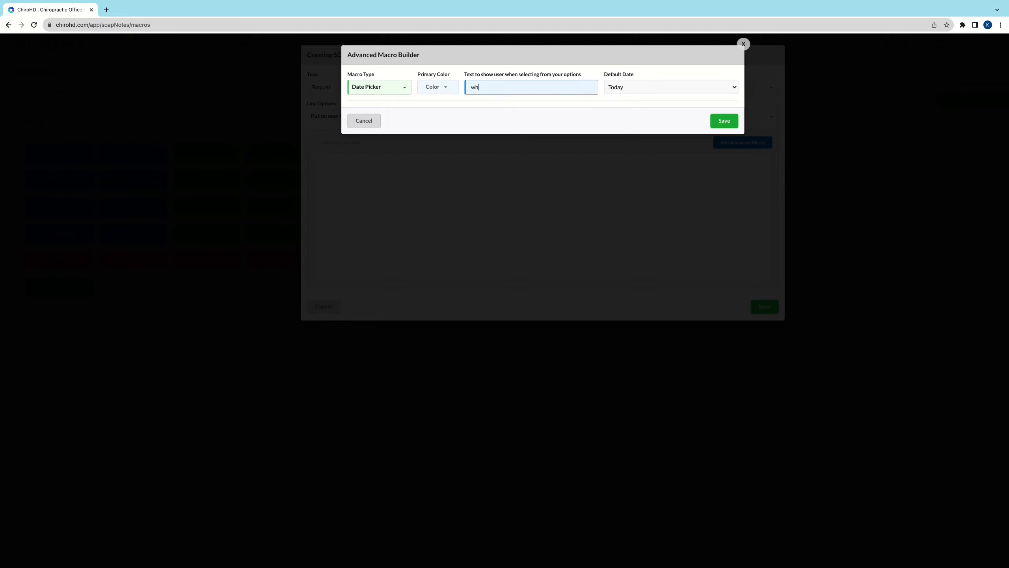
text(at was the date of the accident?)
click(726, 122)
Step: Label the SOAP macro "date picker" and save it
click(512, 91)
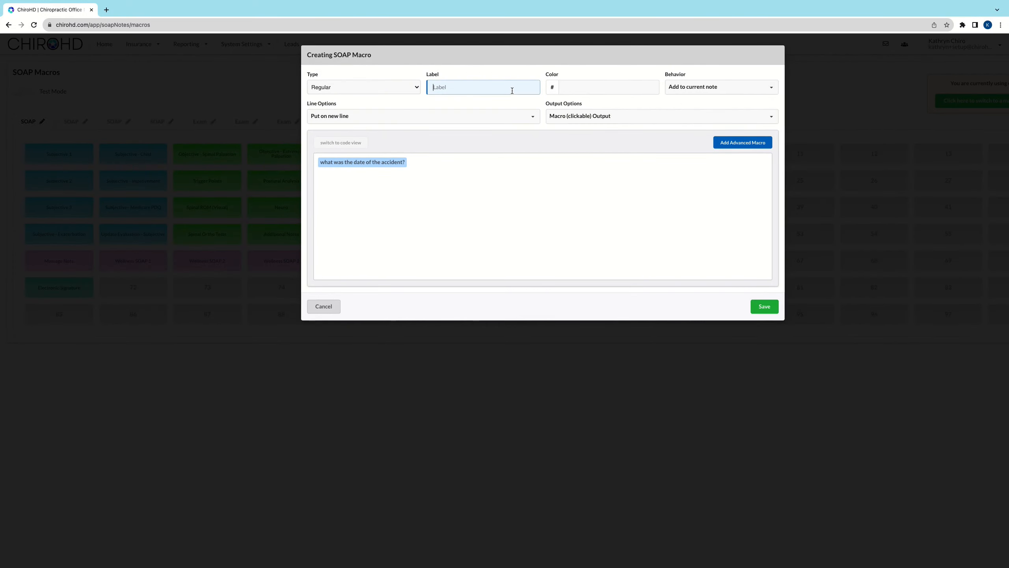
text(date picker)
click(763, 306)
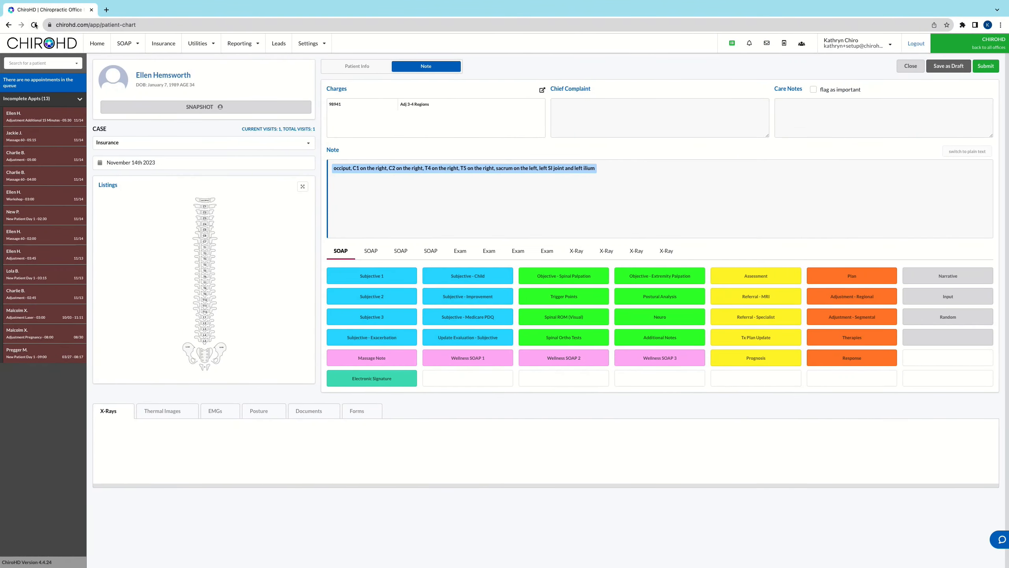
Step: Reload the patient's chart, run the date picker macro in the note, and insert August 1st 2023 as the accident date
click(34, 25)
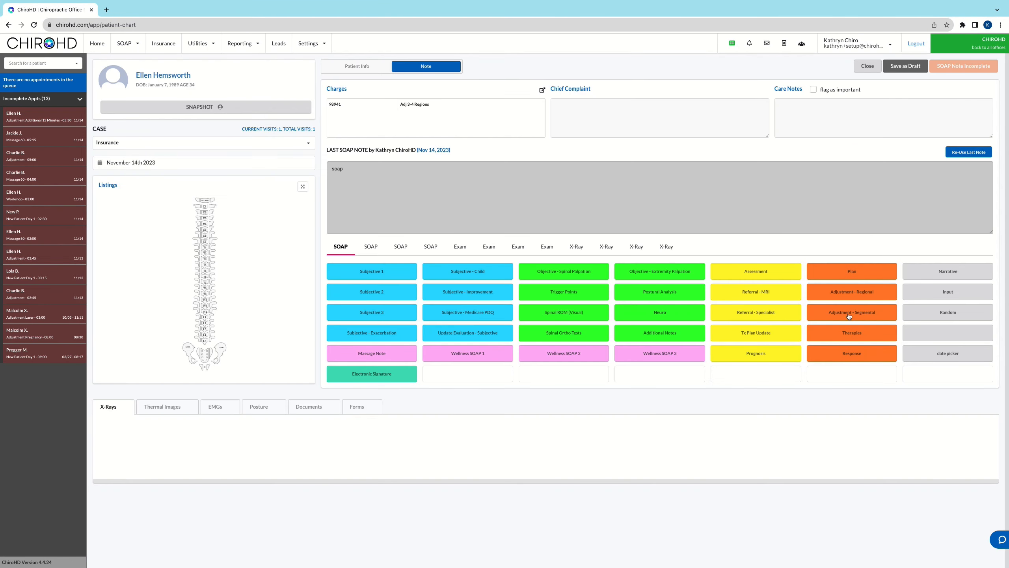
click(943, 358)
click(345, 77)
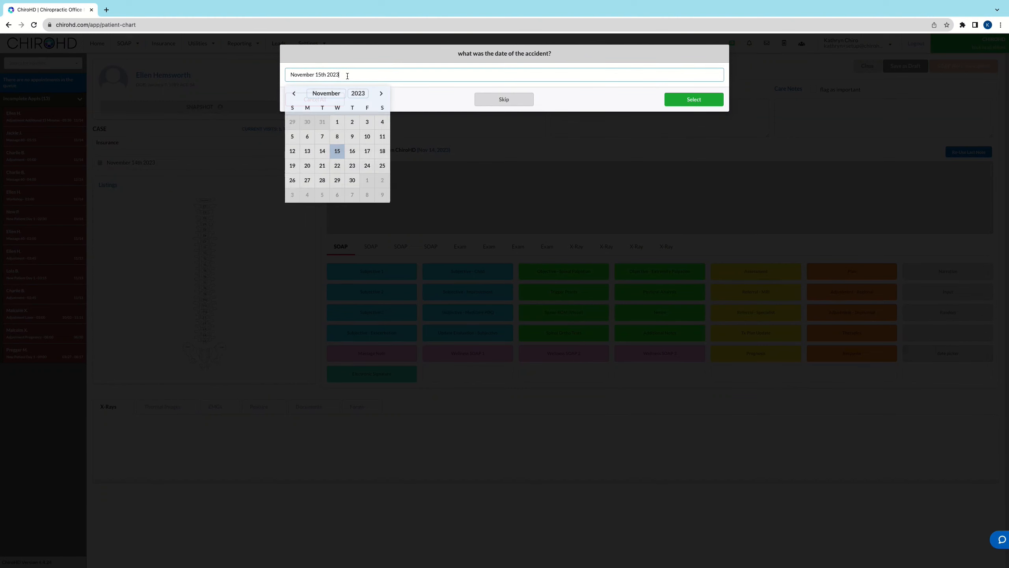
click(380, 98)
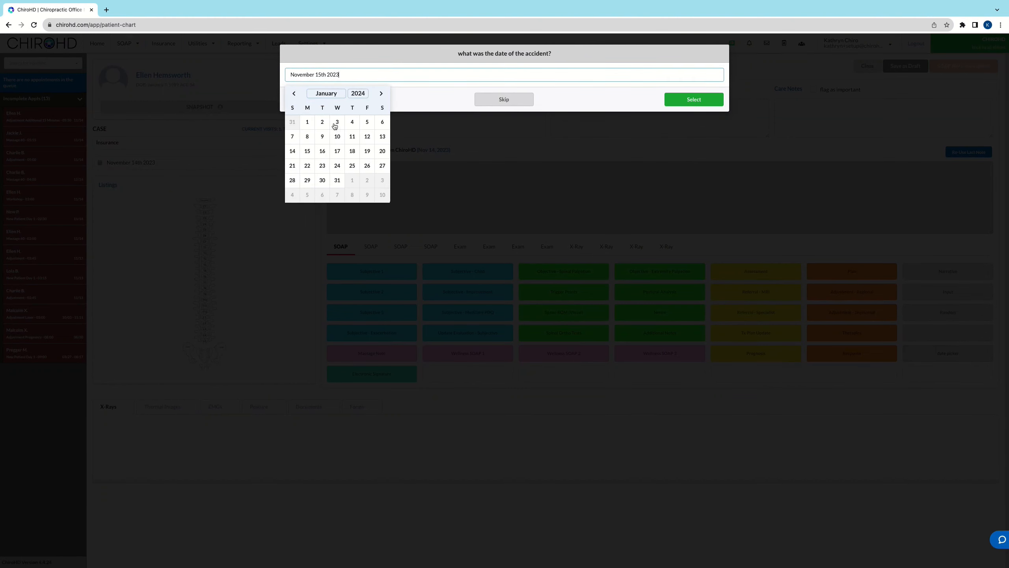
click(294, 93)
click(294, 93)
click(294, 93)
click(294, 93)
click(294, 93)
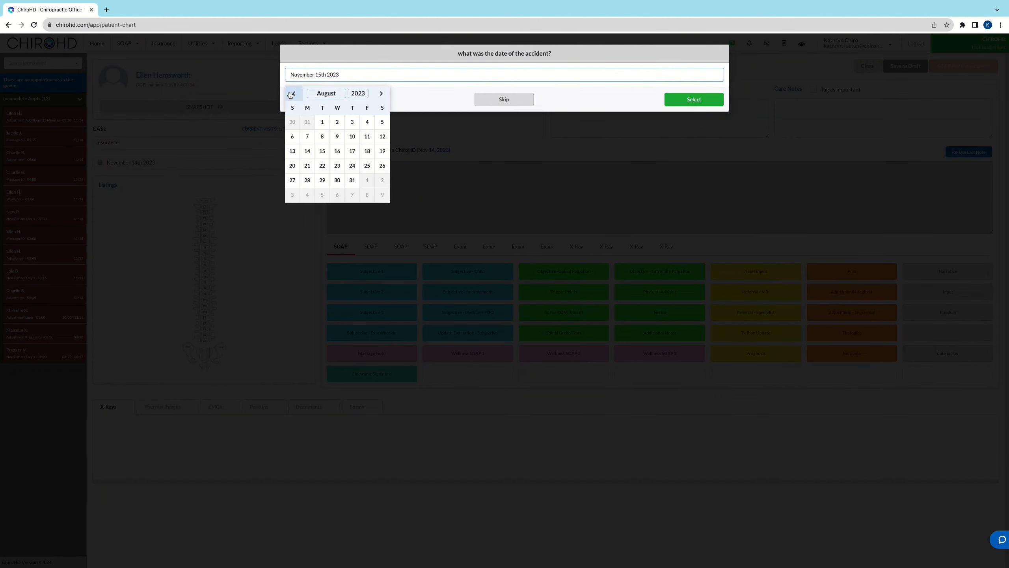
click(322, 124)
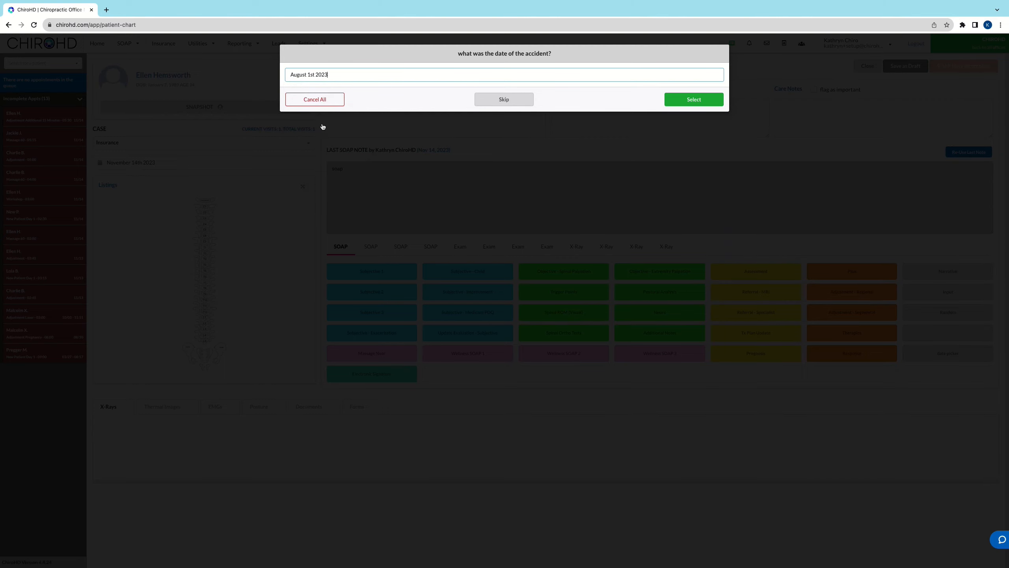
click(669, 100)
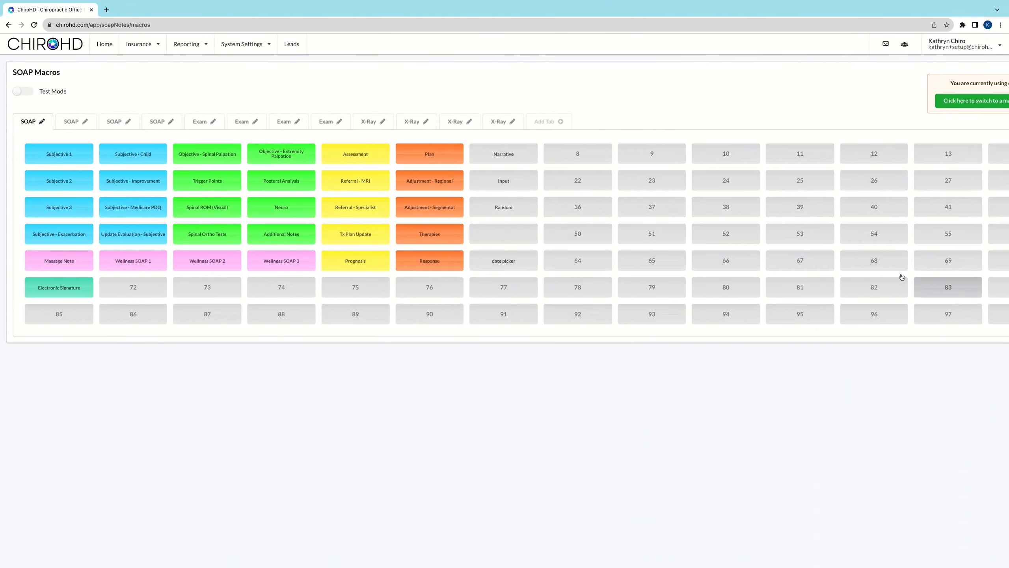
Step: Start a new SOAP macro in slot 8 and add an advanced macro of type Number Pad
click(568, 159)
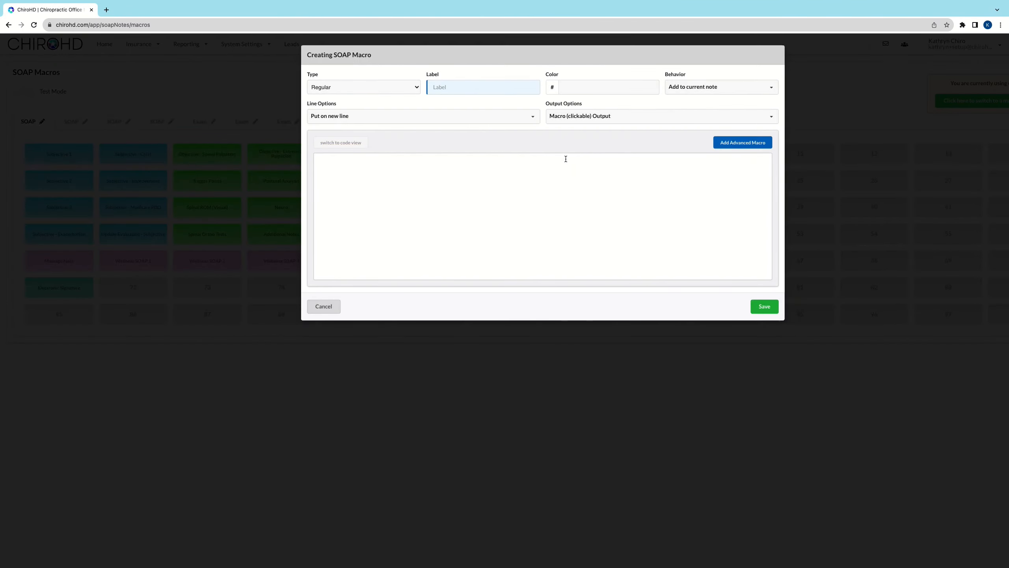
click(750, 141)
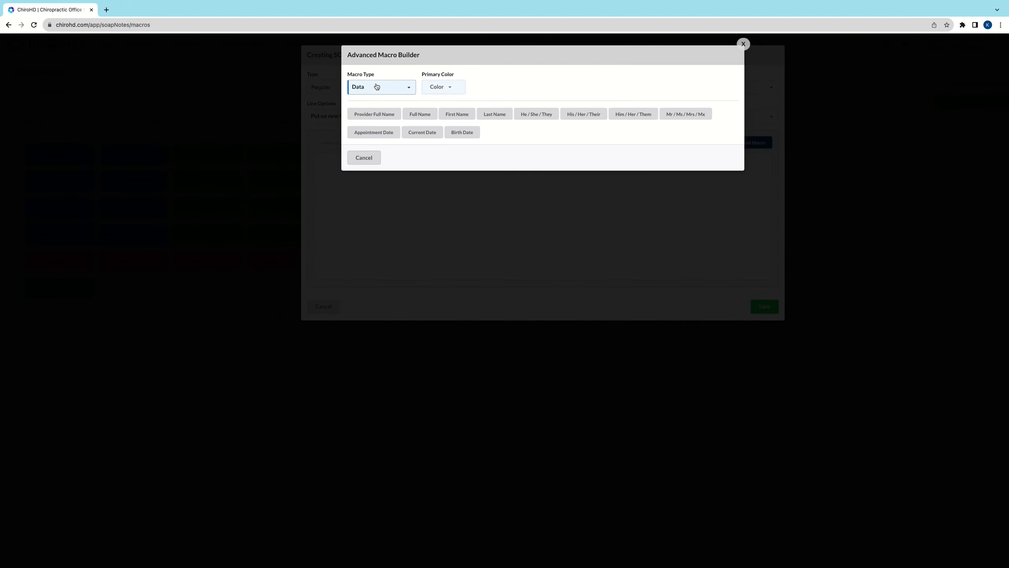
click(377, 86)
scroll(375, 133, down, 3)
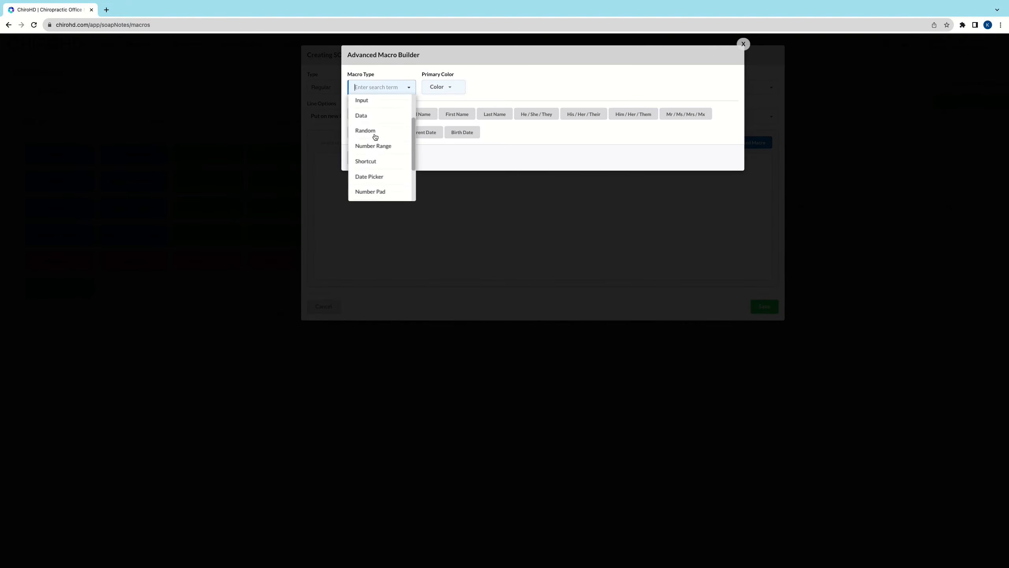
scroll(375, 141, down, 2)
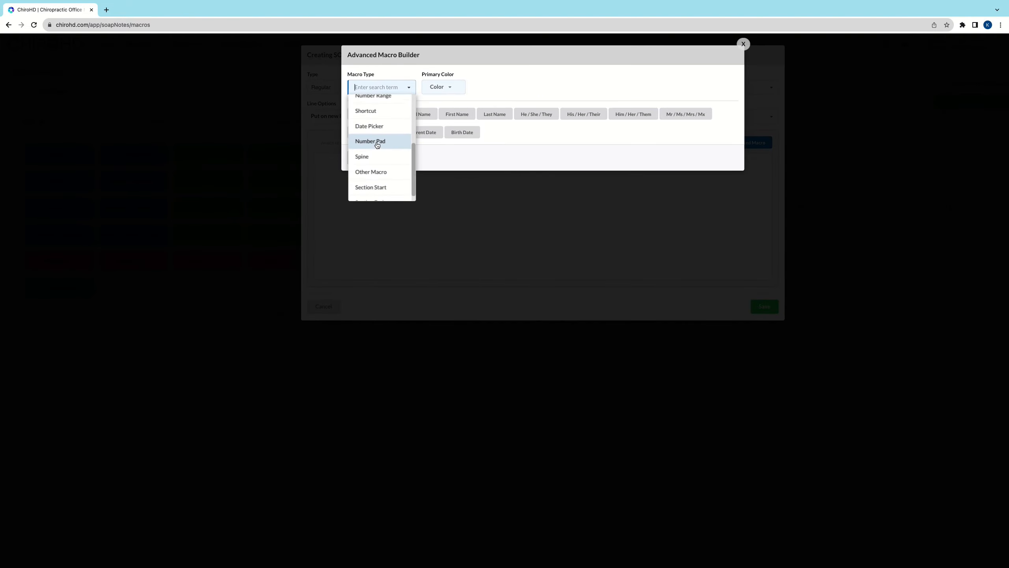
click(376, 142)
Step: Enter "how many?" as the Number Pad prompt, and save both the advanced macro and the SOAP macro
click(518, 87)
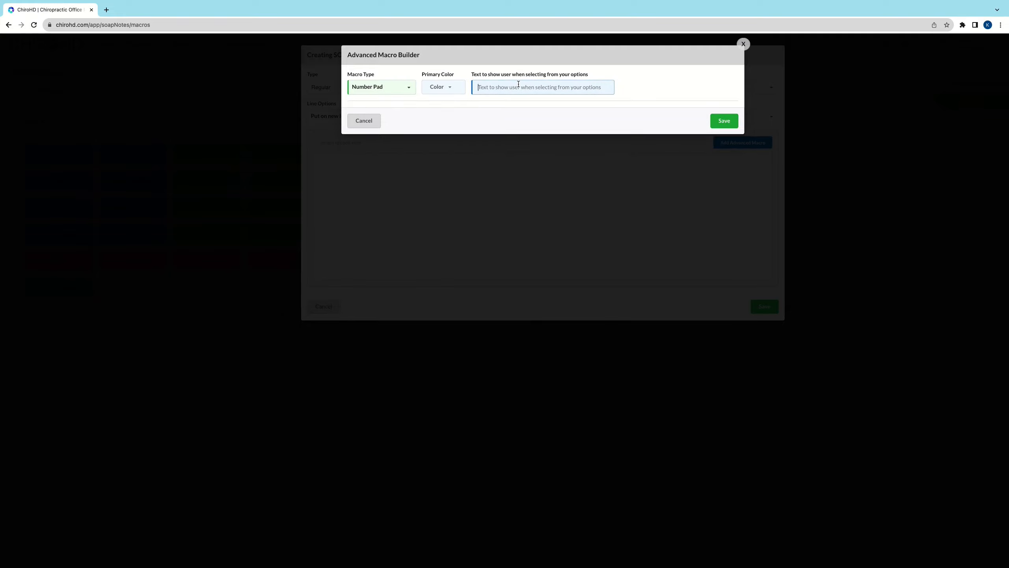
text(ho)
click(724, 120)
click(765, 305)
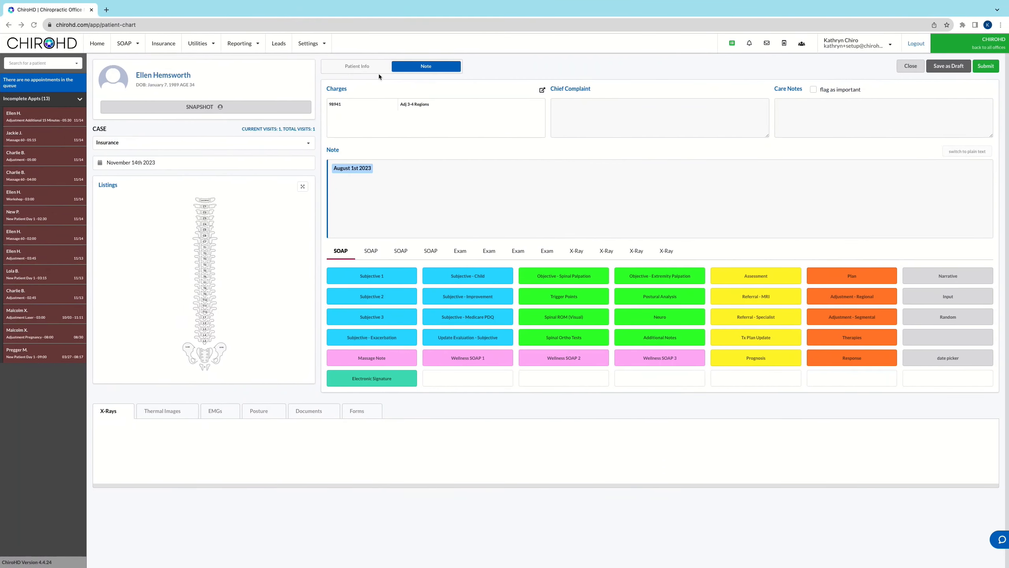
Step: Refresh the patient chart and reopen the first incomplete appointment's note to load the Number Pad macro
click(34, 25)
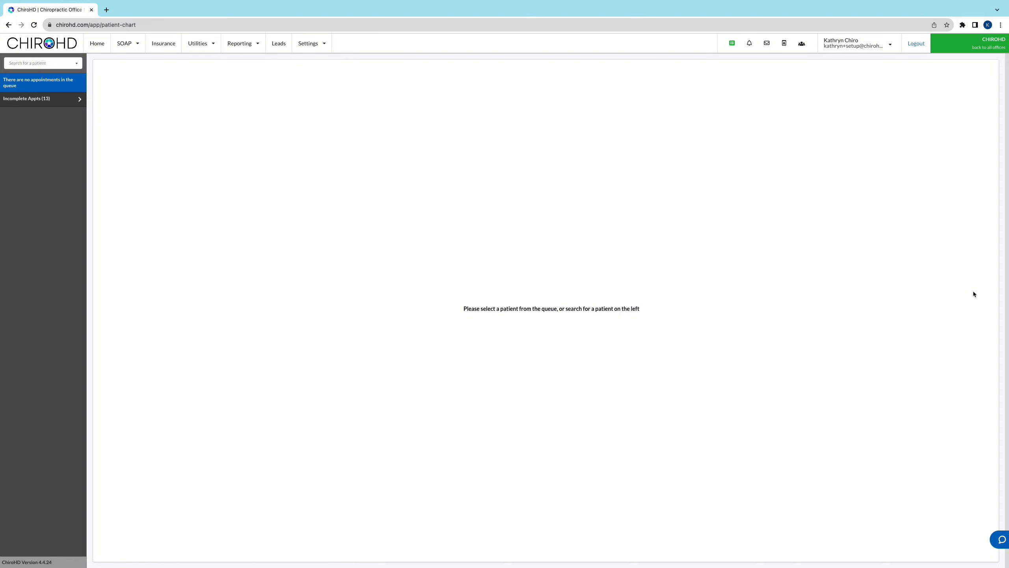
click(71, 101)
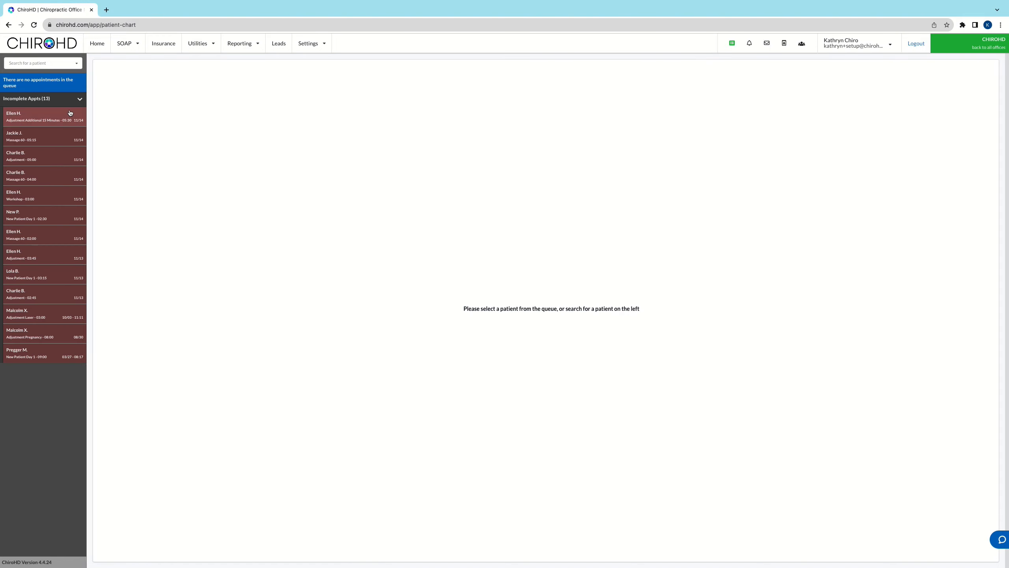
click(48, 115)
Step: Run the unlabeled Number Pad macro, enter 10.9 on its keypad, and insert the number into the note
click(933, 275)
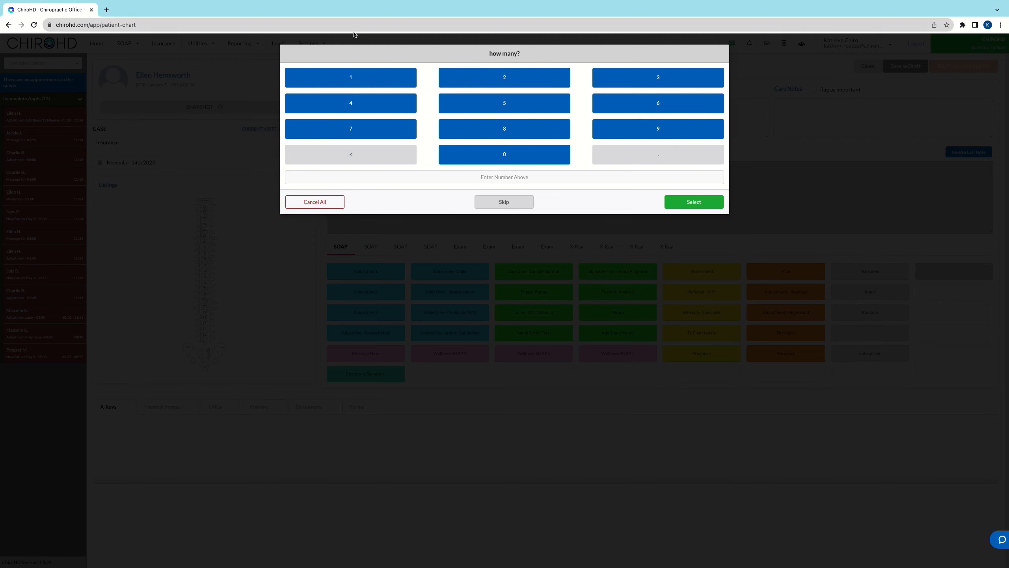
click(551, 162)
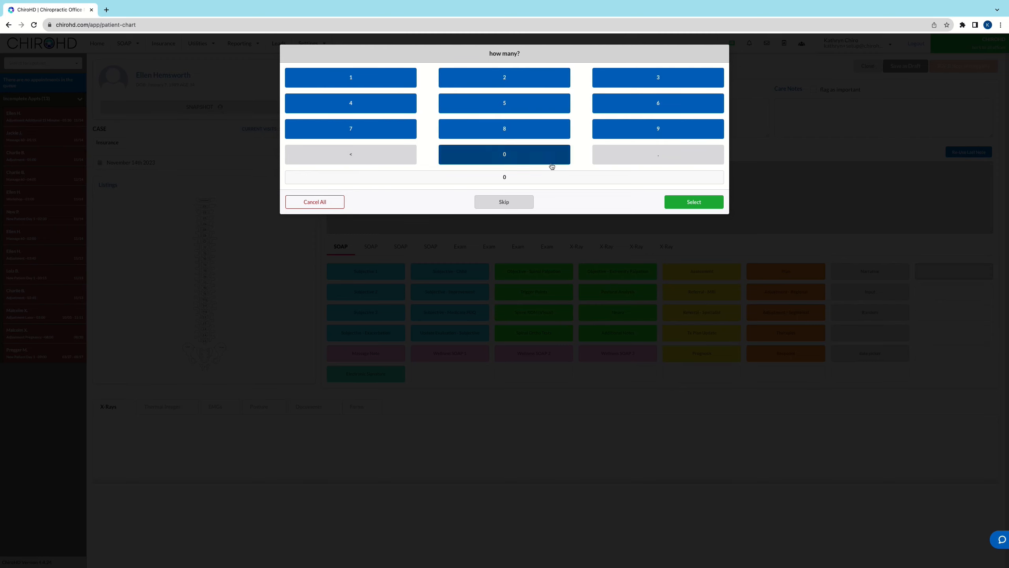
click(375, 159)
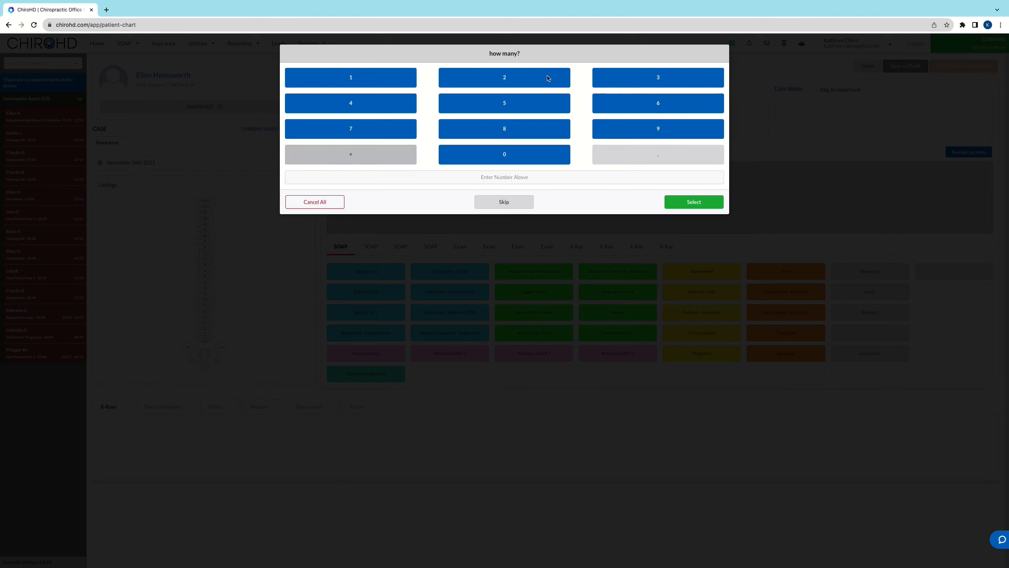
click(399, 84)
click(562, 153)
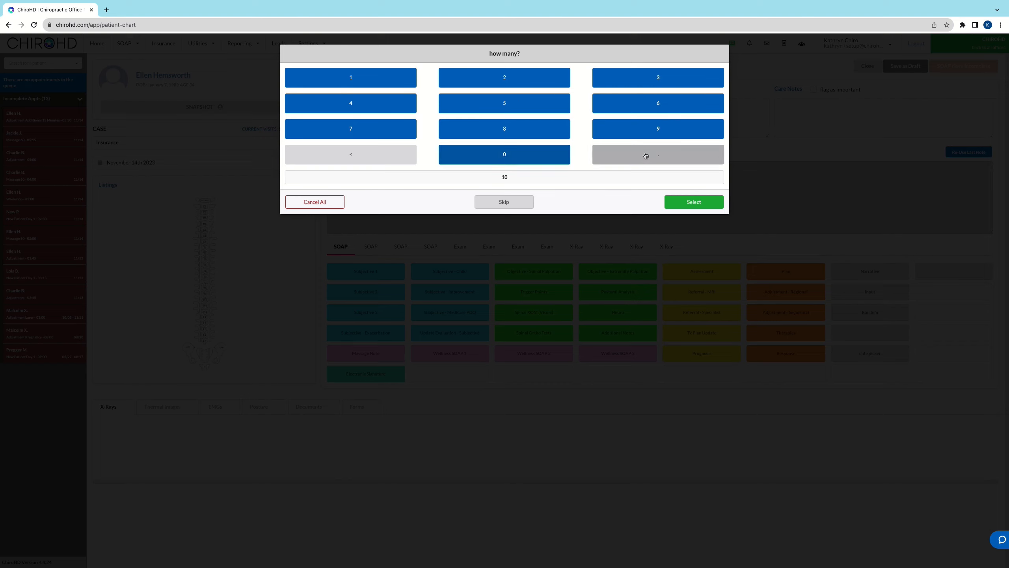
click(646, 155)
click(622, 128)
click(695, 202)
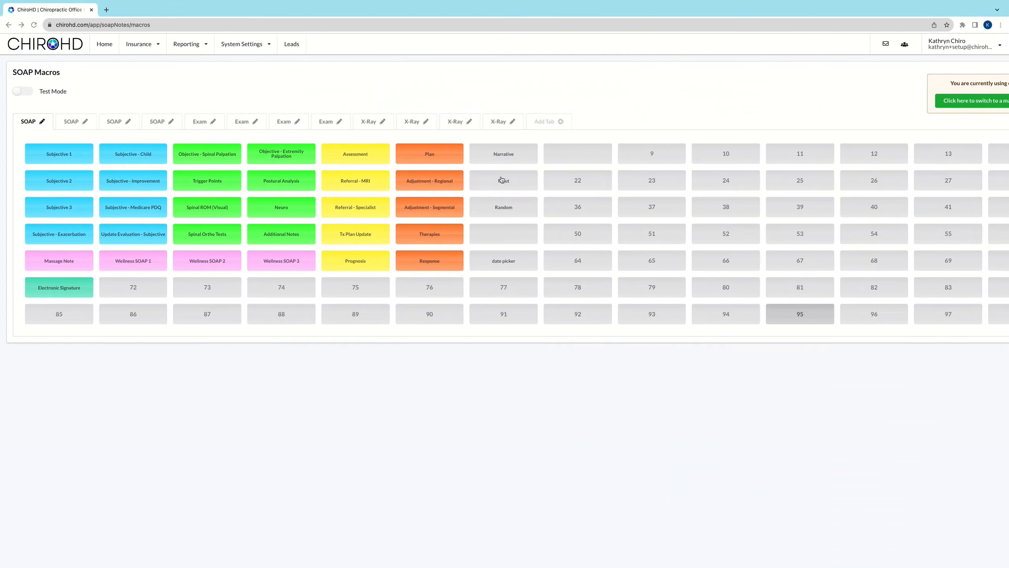
Step: Start a new SOAP macro in slot 22, open its advanced macro builder, and look through the available macro types
click(589, 179)
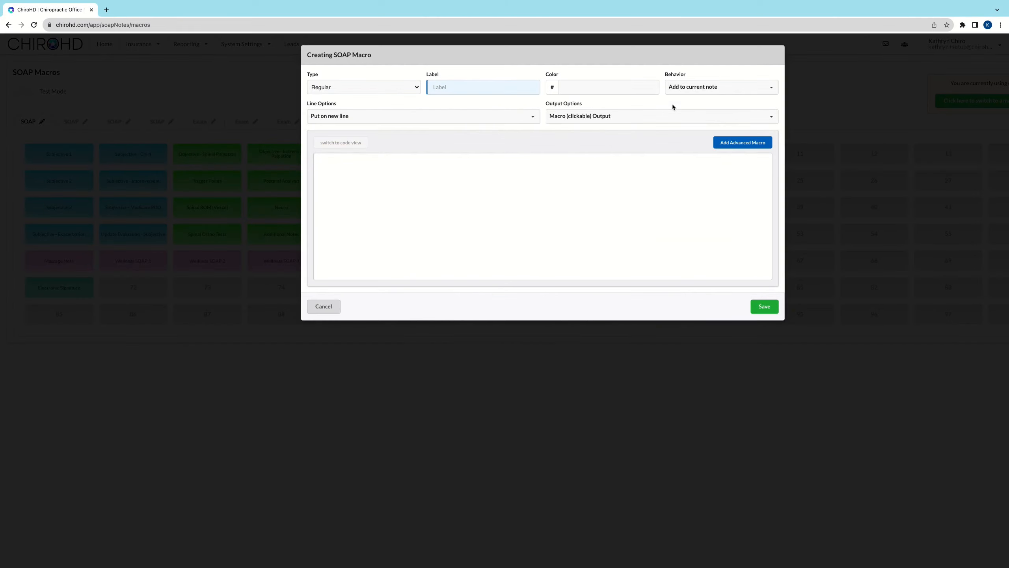
click(747, 141)
click(374, 88)
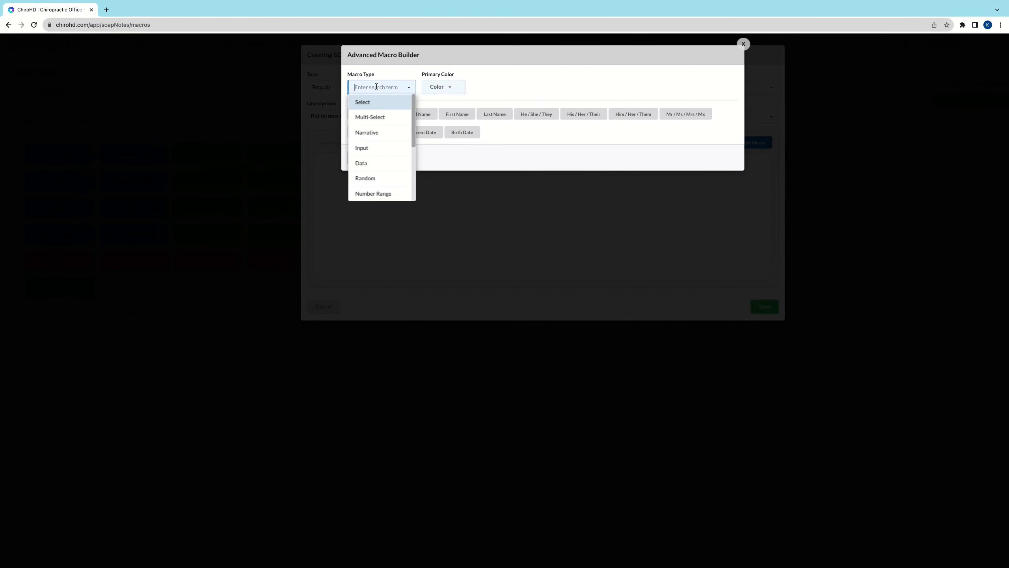
scroll(381, 150, down, 3)
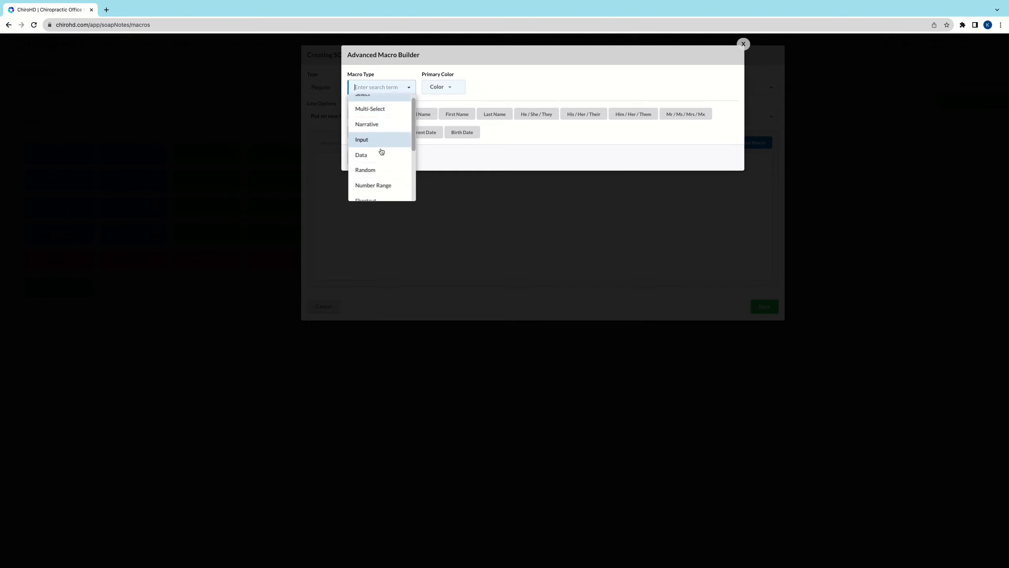
scroll(382, 151, down, 4)
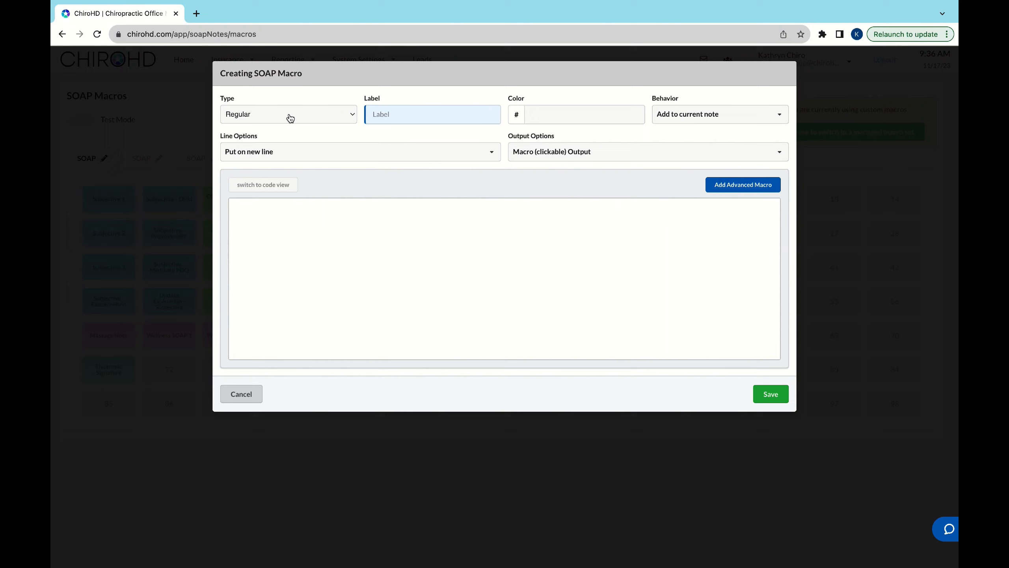
Step: Keep the SOAP macro's type as Regular and add an advanced macro of type Other Macro
click(294, 114)
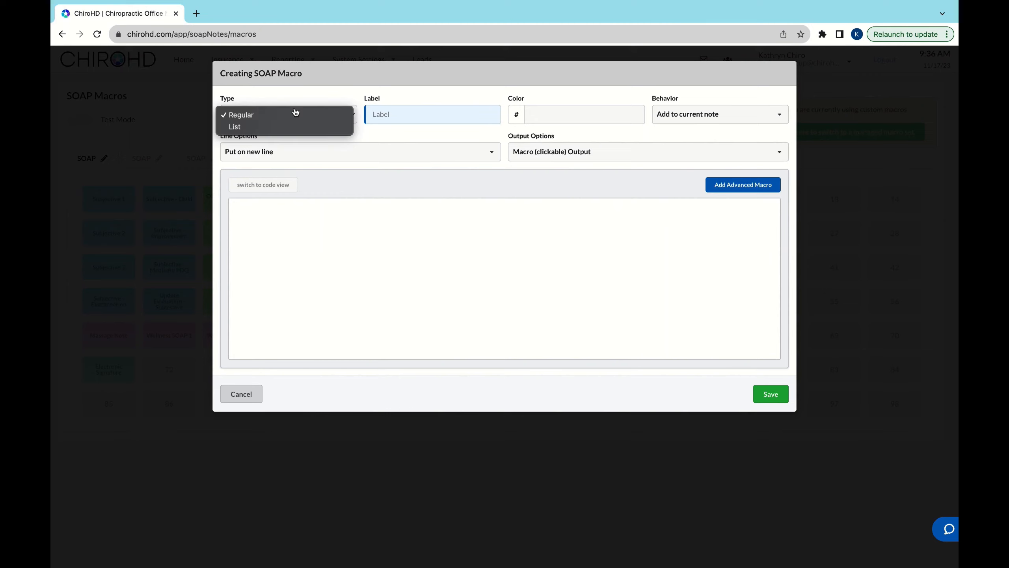
click(294, 163)
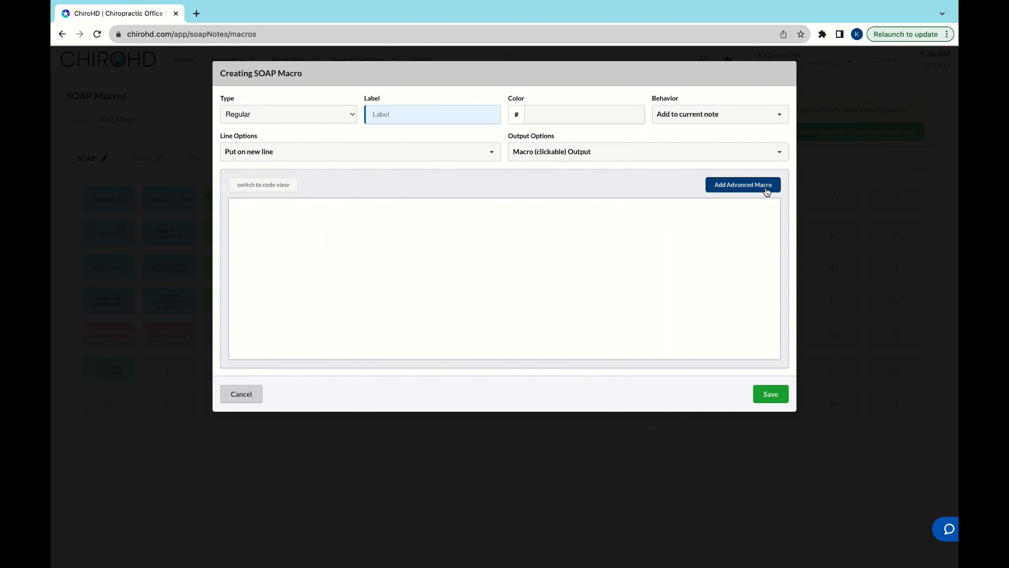
click(743, 184)
click(323, 116)
scroll(322, 207, down, 3)
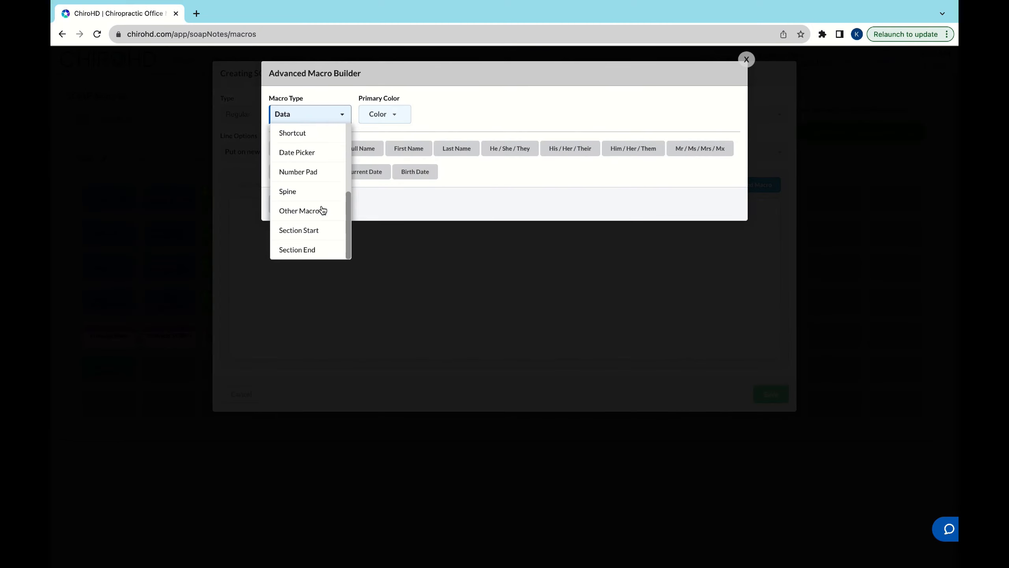
click(318, 214)
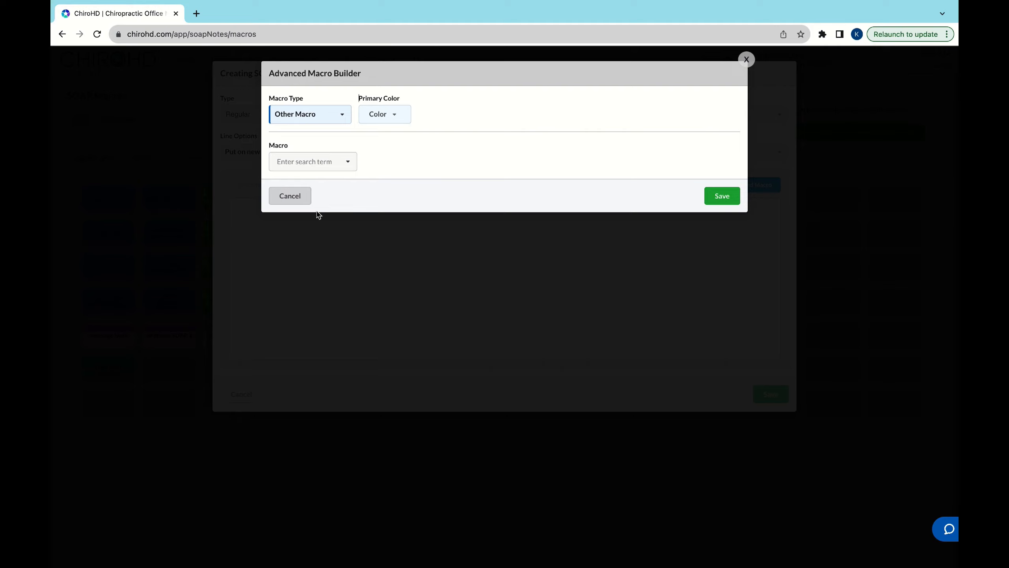
Step: Look through the existing macros that the Other Macro type can reference, and cancel the new macro without saving
click(329, 162)
scroll(351, 255, down, 8)
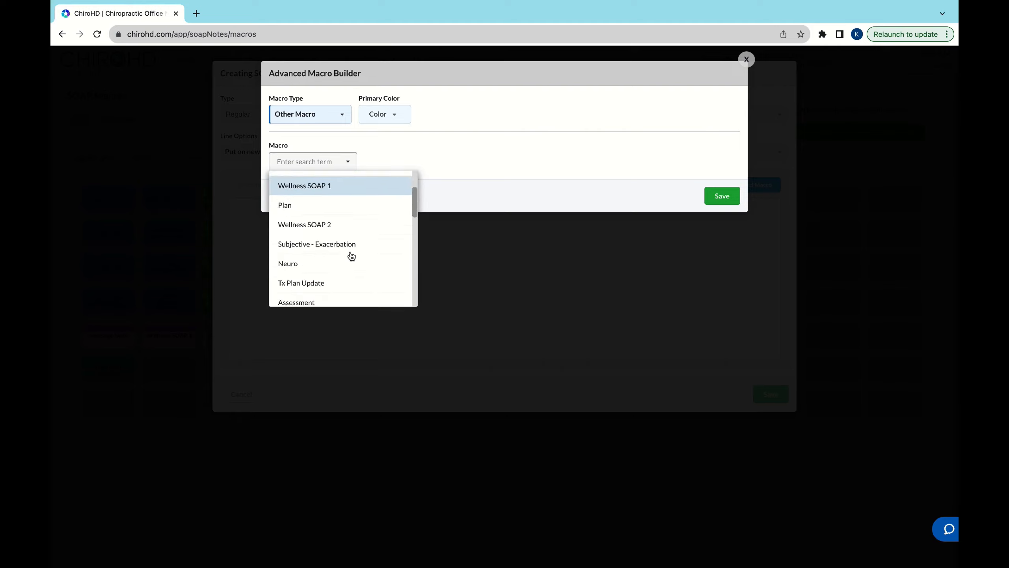
scroll(351, 256, up, 8)
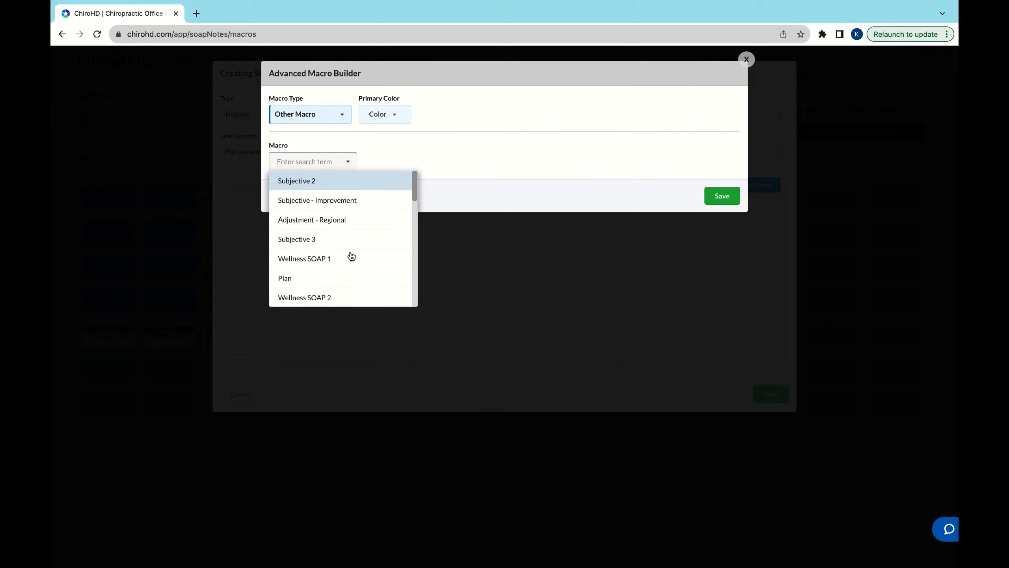
scroll(351, 256, down, 8)
scroll(351, 255, up, 8)
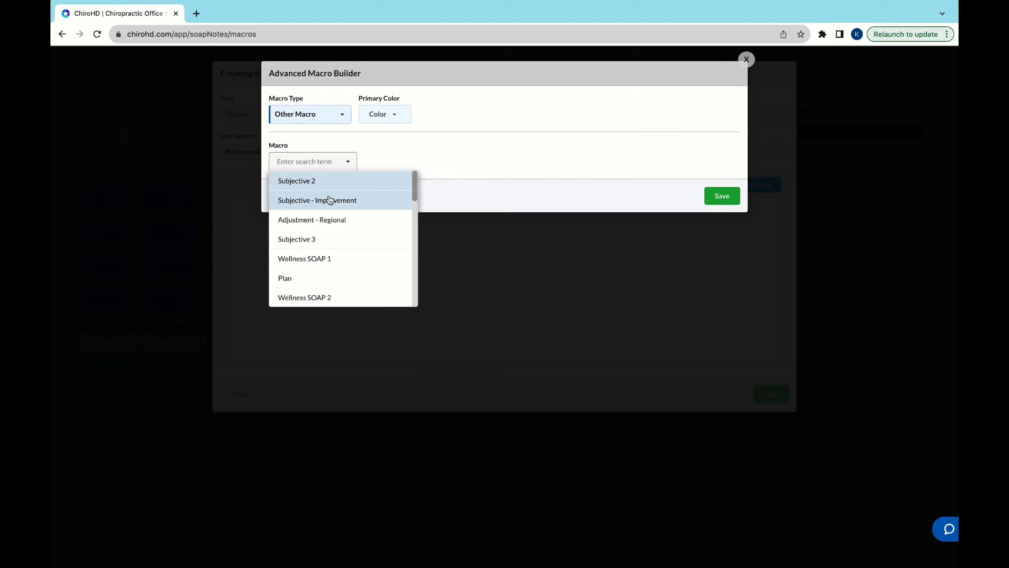
scroll(330, 200, down, 8)
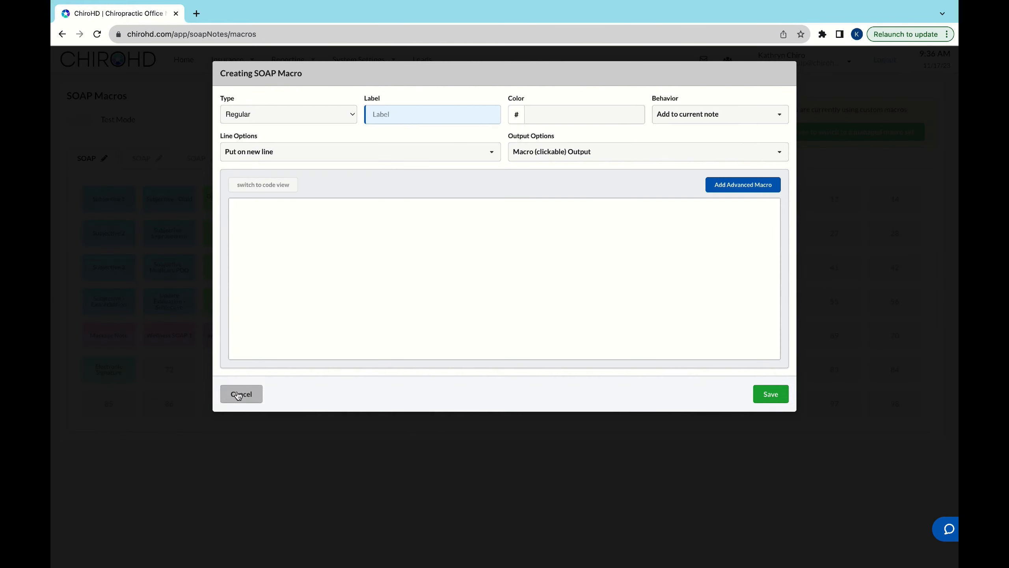
click(241, 393)
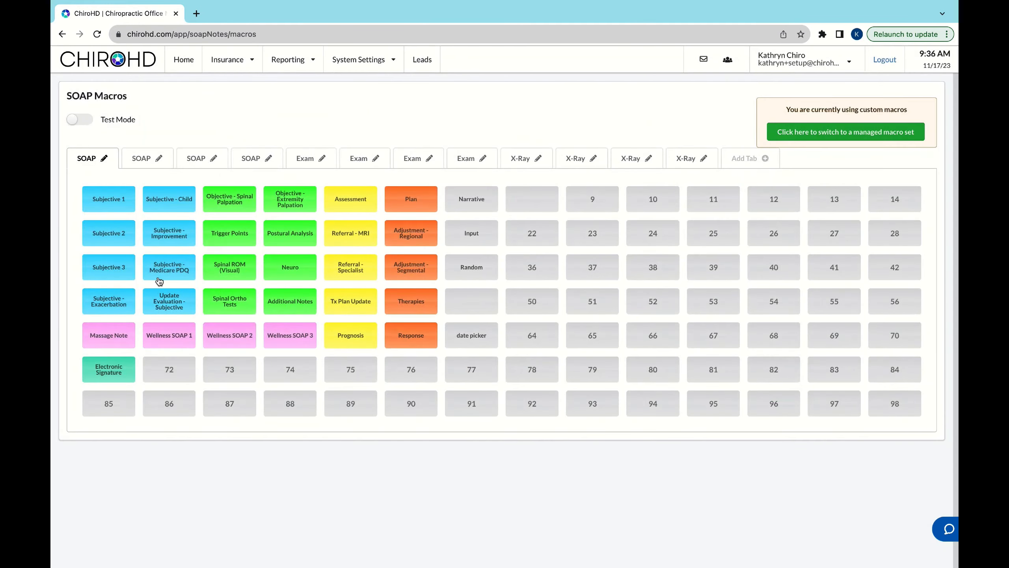
Step: Examine the macro grid of the first SOAP set up close, from the Subjective macros across to the Narrative, Input and Random ones
scroll(196, 226, up, 5)
scroll(196, 226, left, 4)
scroll(196, 225, down, 2)
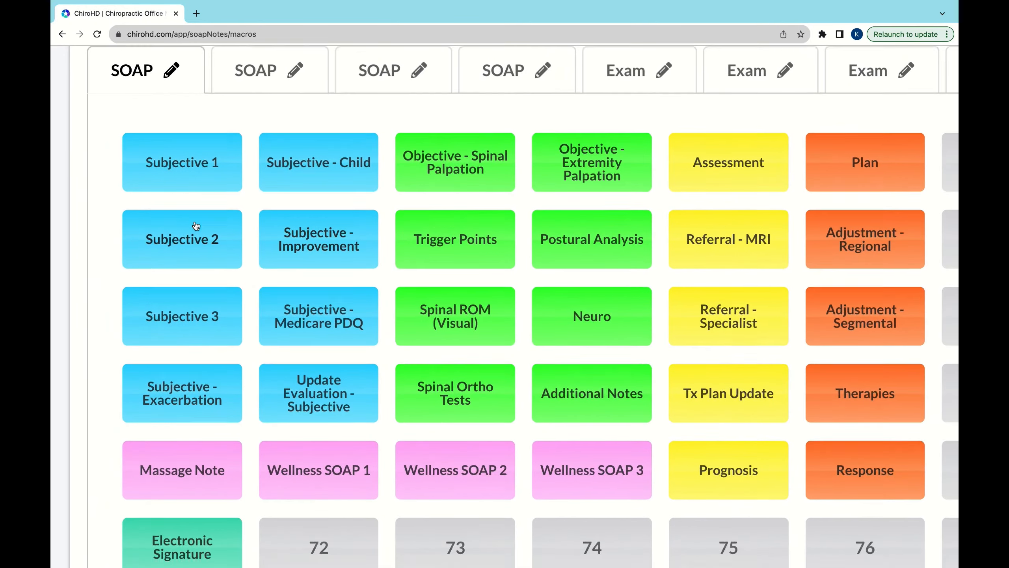
scroll(196, 226, up, 2)
scroll(196, 226, right, 5)
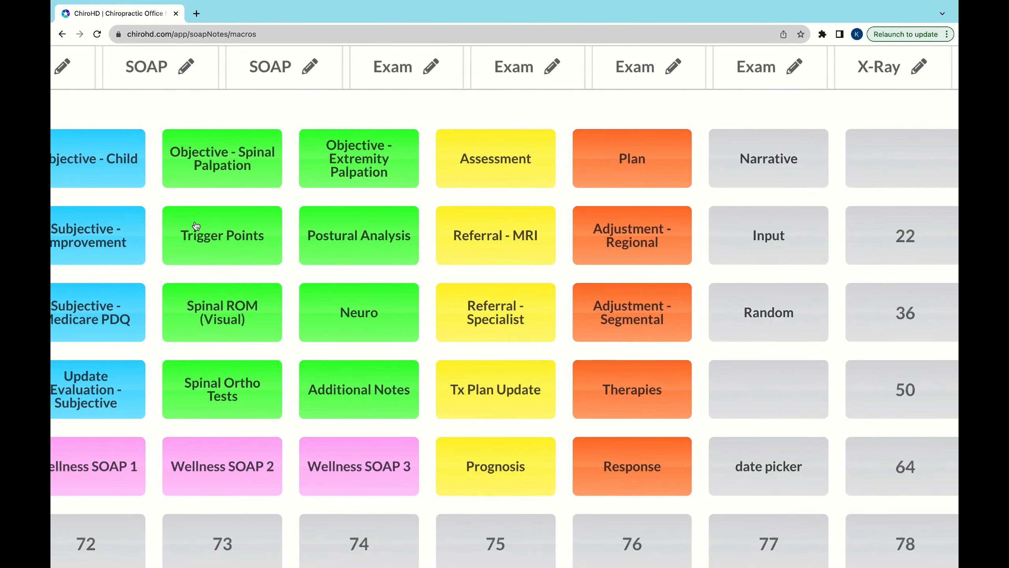
scroll(195, 226, right, 4)
scroll(196, 226, left, 3)
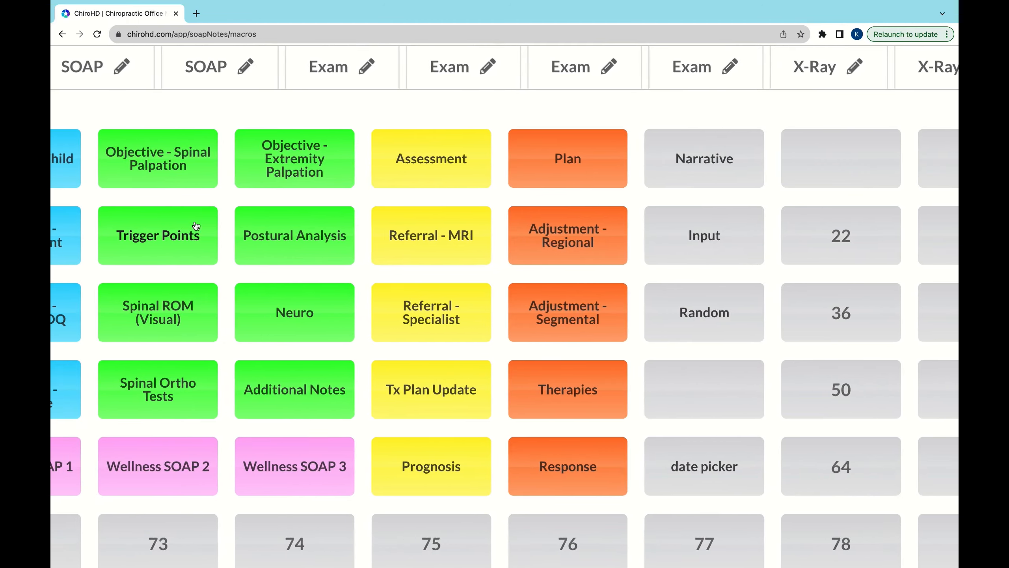
scroll(196, 226, left, 10)
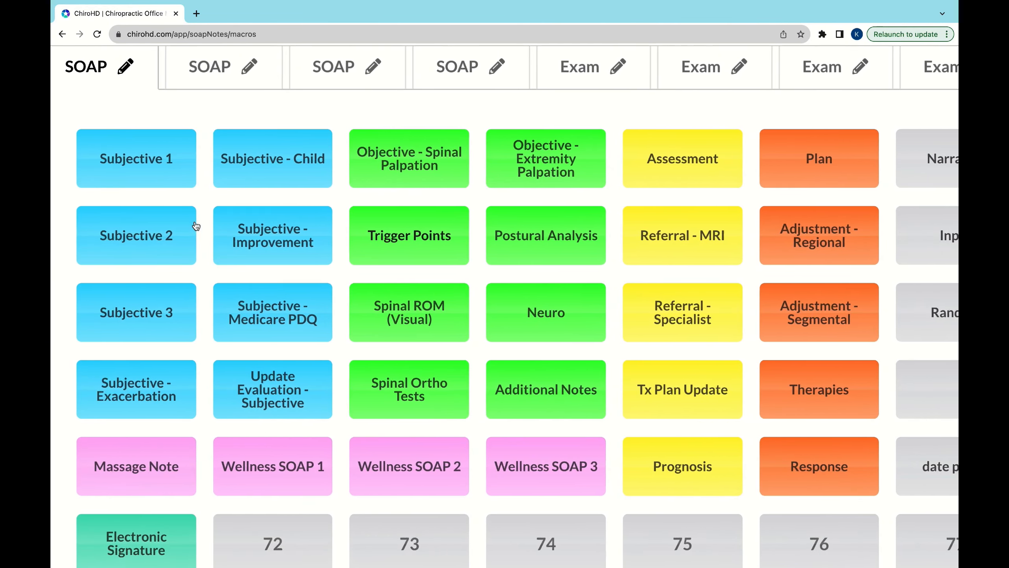
scroll(196, 226, down, 5)
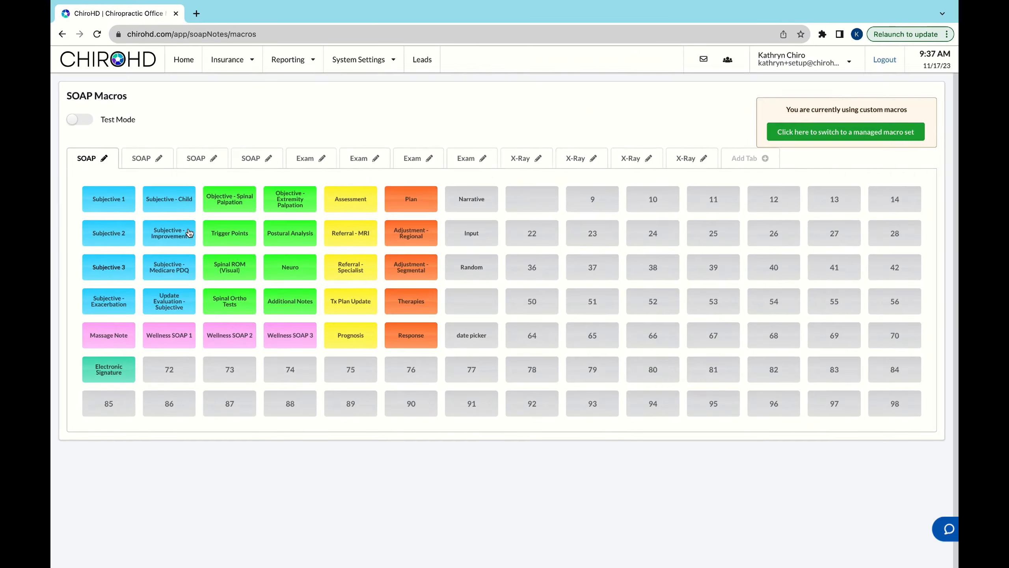
Step: Open the live support chat to view it and minimize it again
click(944, 533)
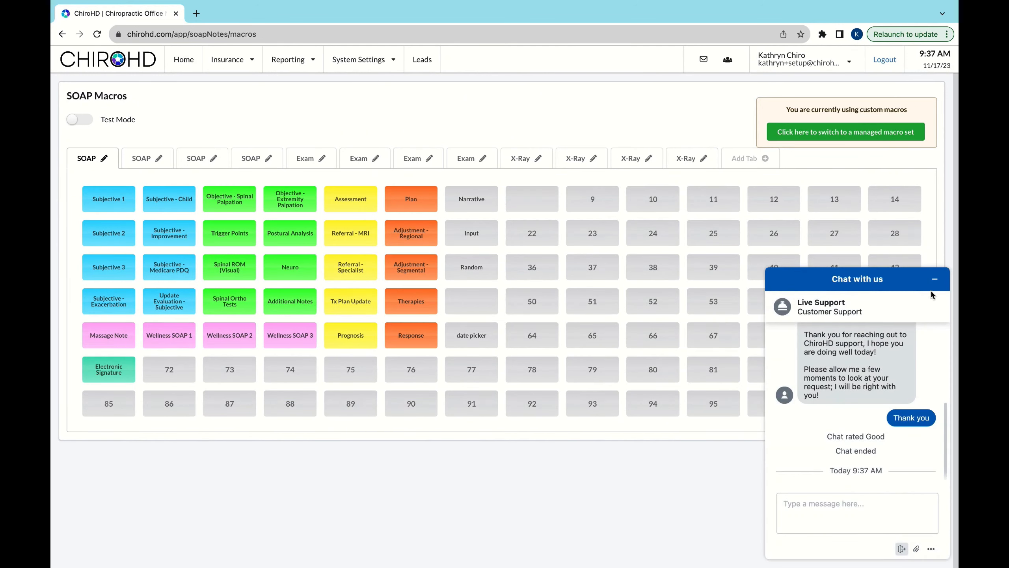
click(934, 279)
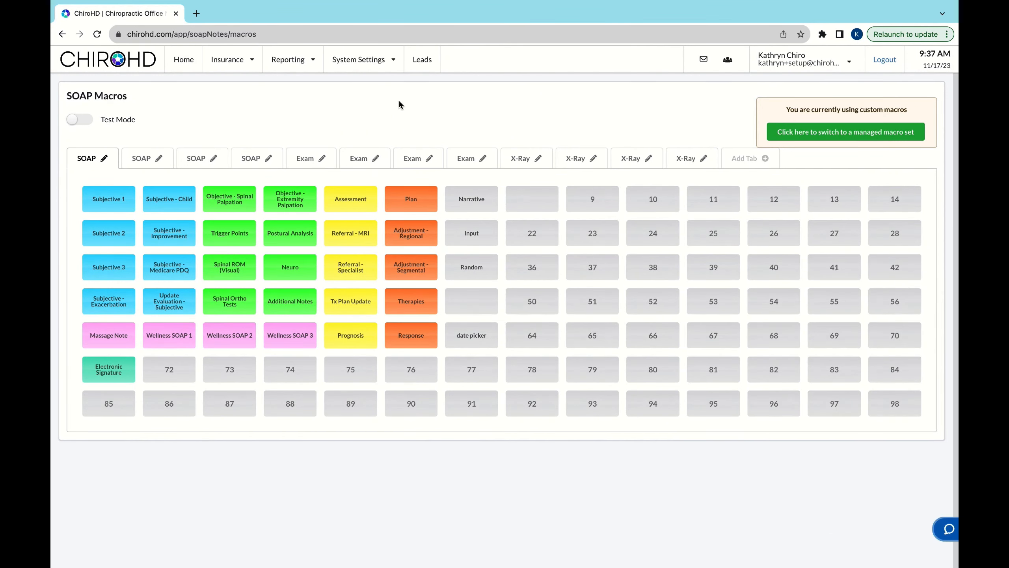